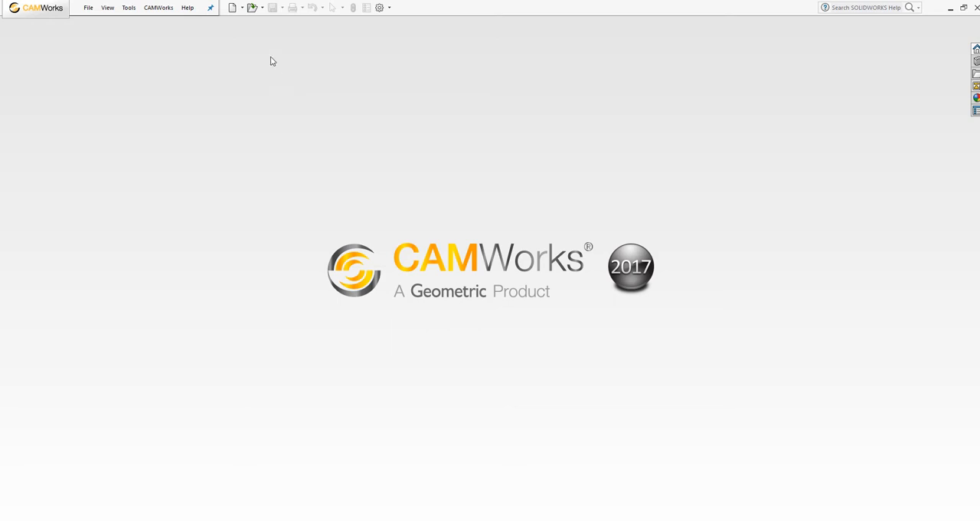
Open the Funnel part from the recent documents browser.
click(262, 7)
click(268, 34)
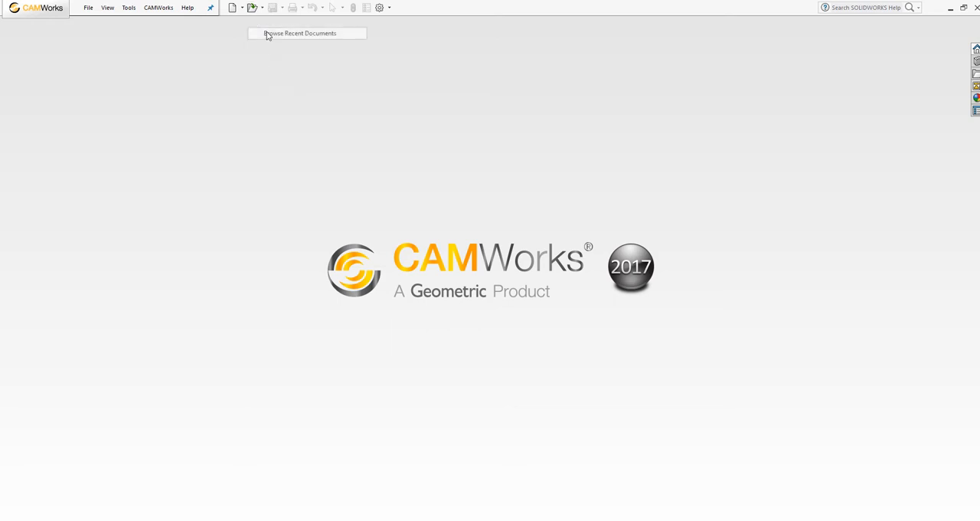
click(252, 165)
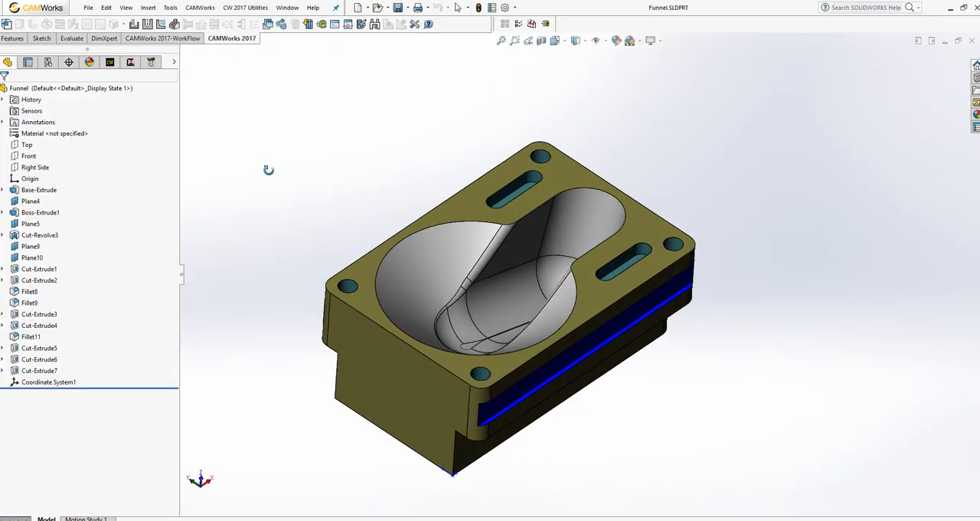
Make MIKRON 600VCE the active mill and review its TNC530 post processor.
click(113, 64)
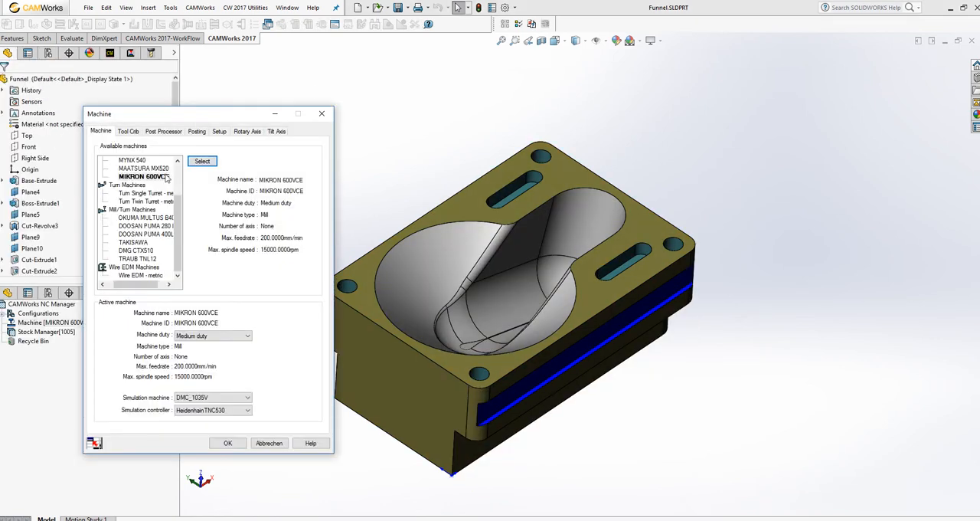
click(148, 178)
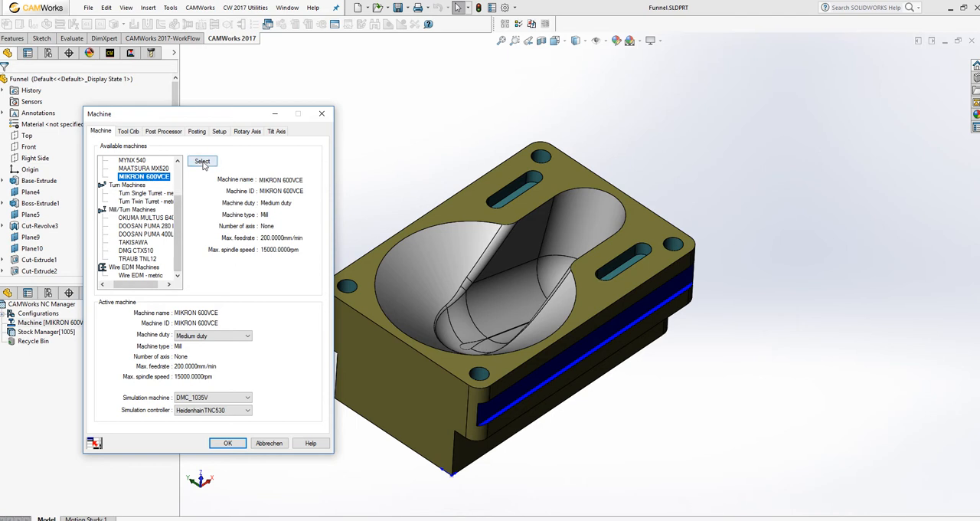
click(202, 161)
click(163, 132)
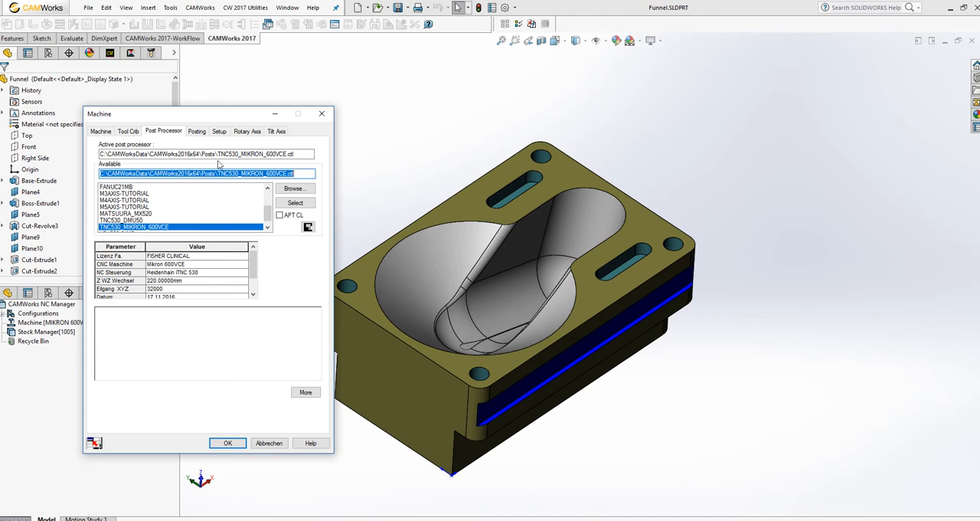
Use Coordinate System1 as the fixture coordinate system and confirm the machine settings.
click(221, 131)
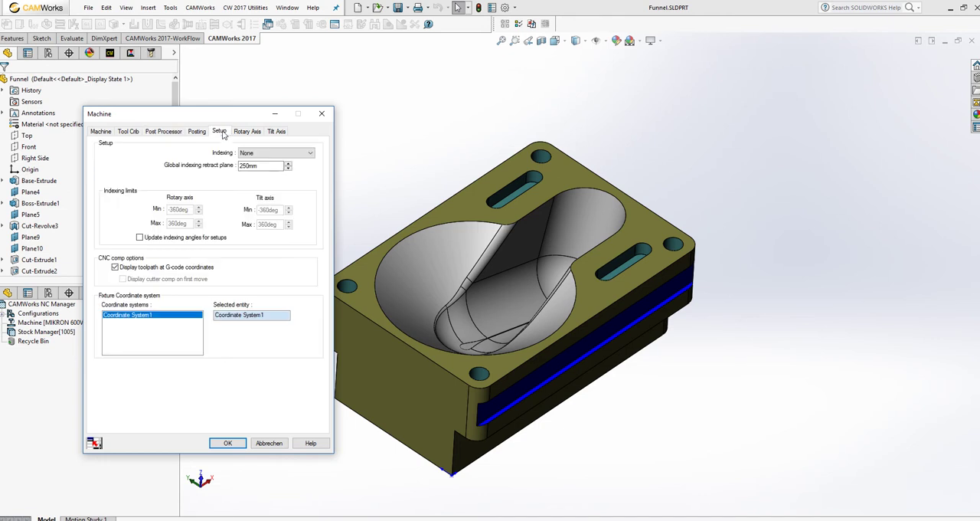
click(141, 320)
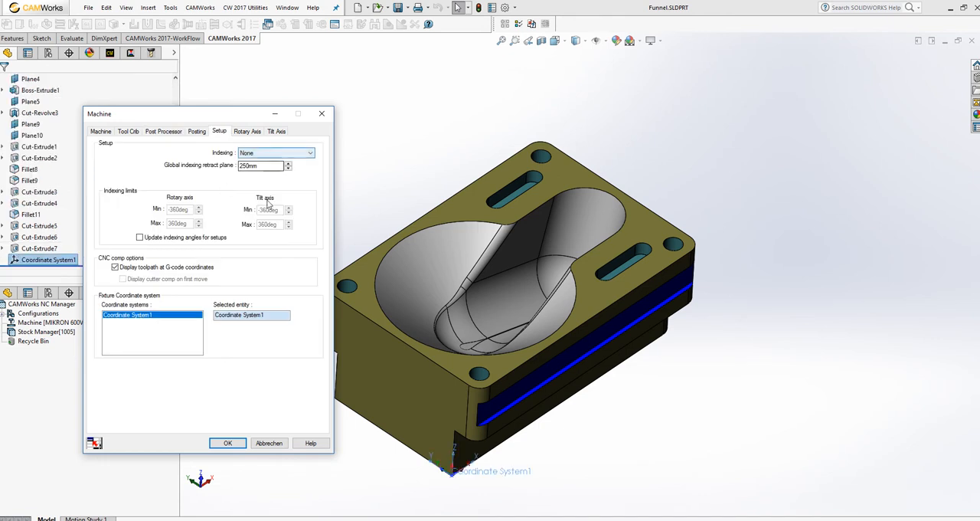
click(228, 442)
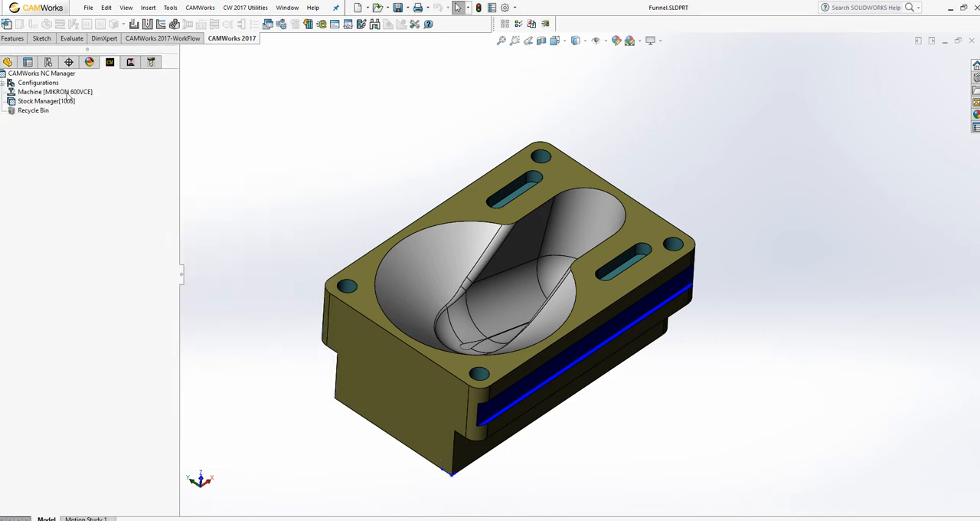
double_click(52, 101)
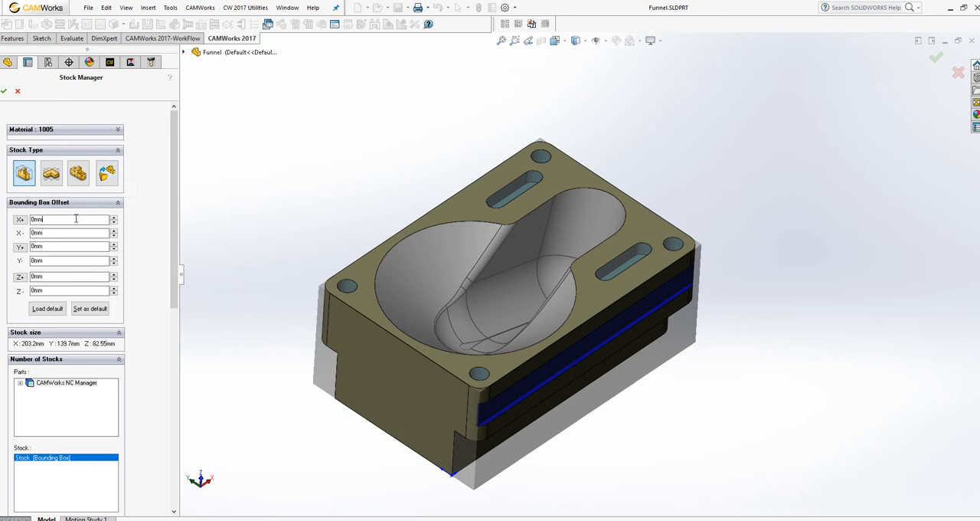
double_click(114, 218)
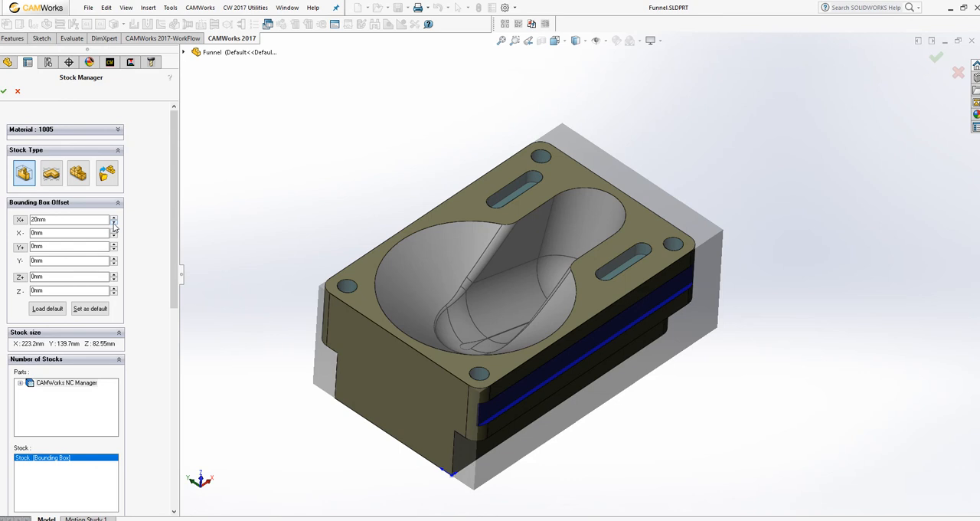
click(114, 224)
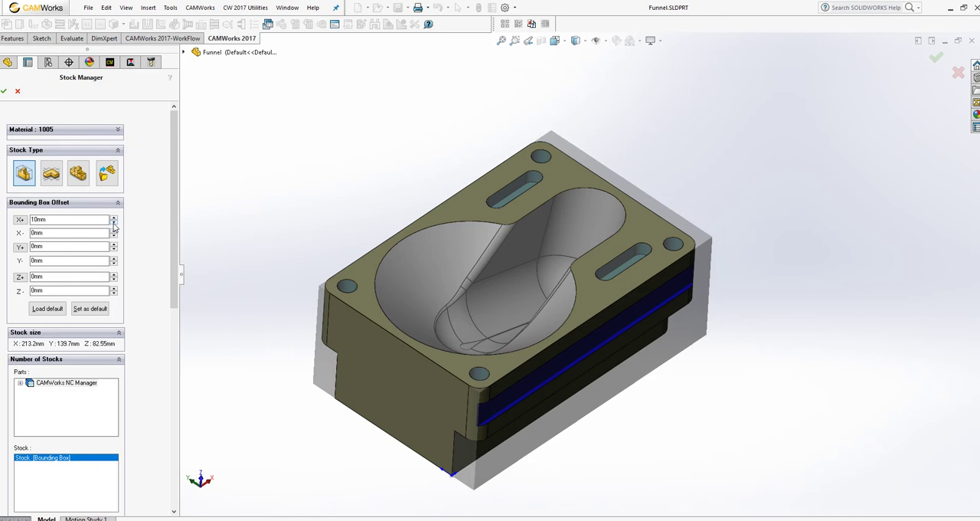
click(114, 275)
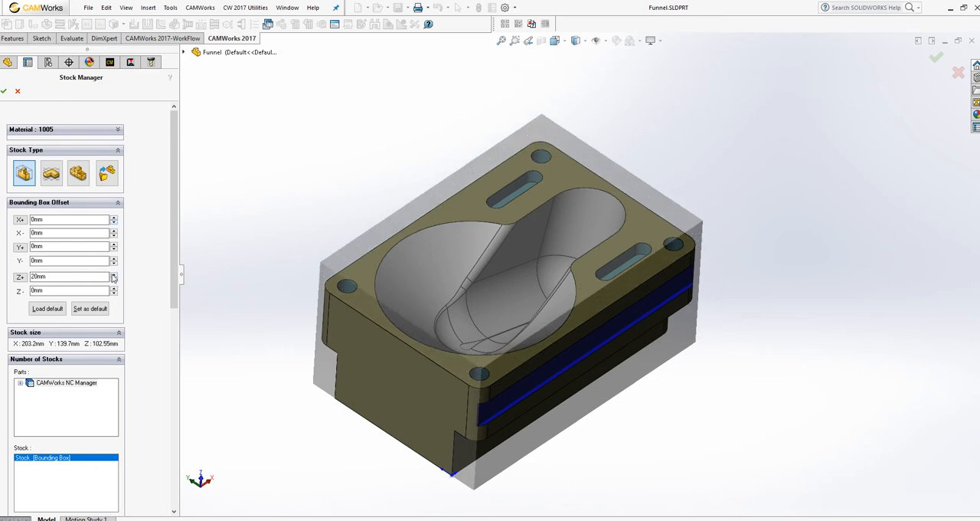
click(113, 280)
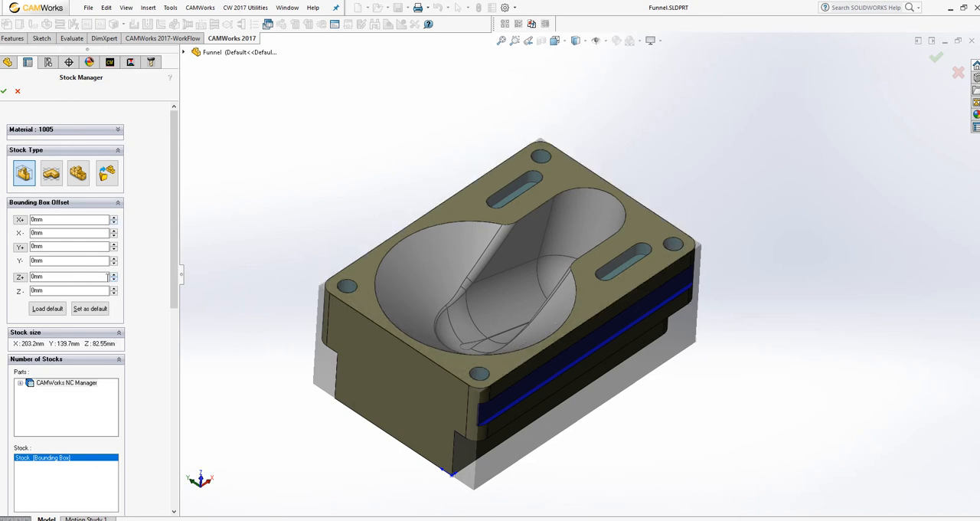
click(4, 92)
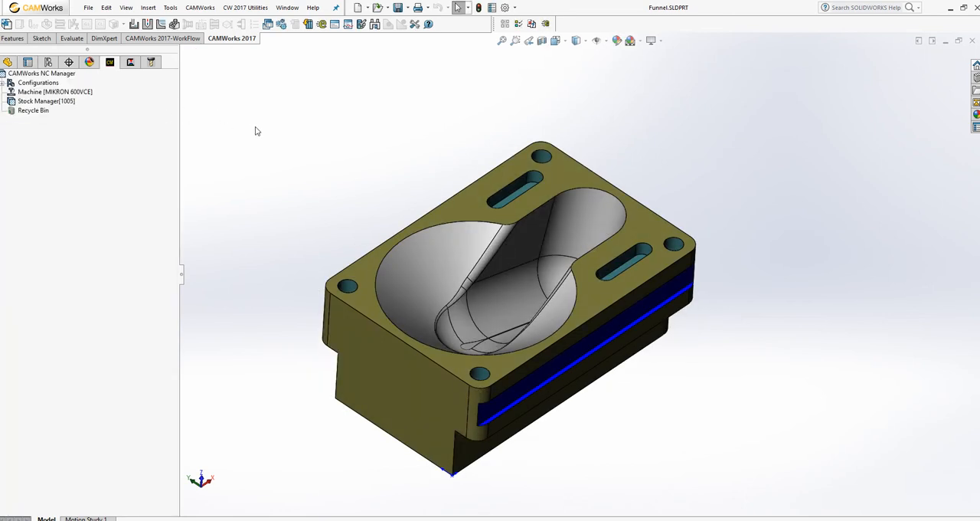
click(414, 25)
click(312, 98)
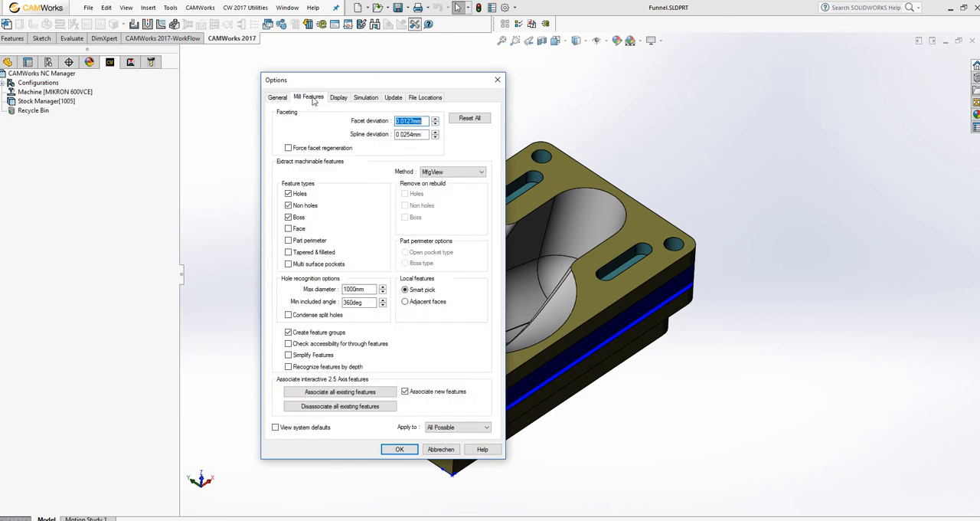
drag(353, 84, 341, 84)
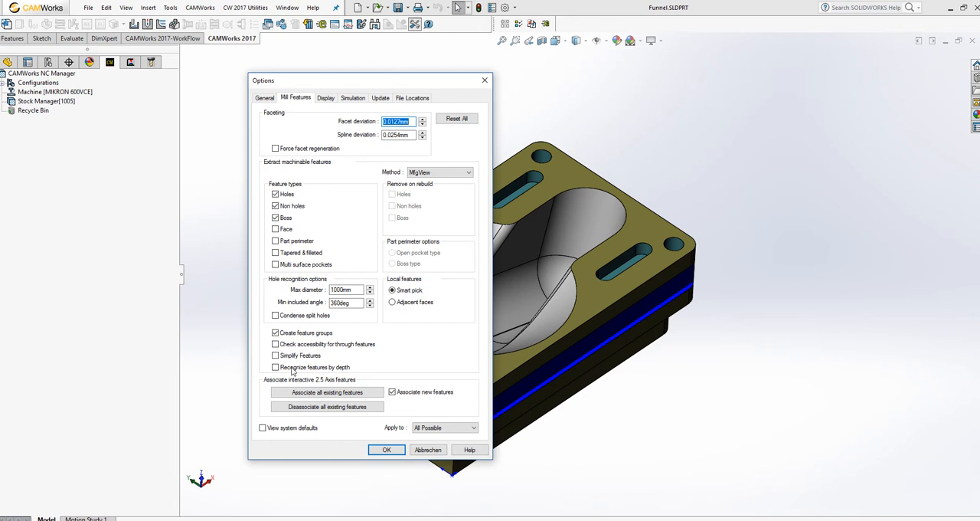
click(385, 450)
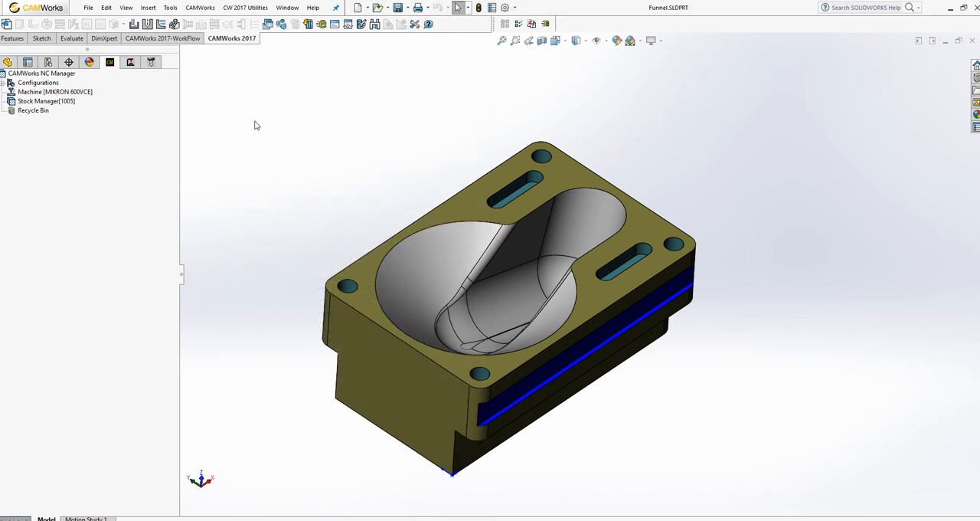
Extract machinable features from the funnel and review the recognised feature list.
click(6, 24)
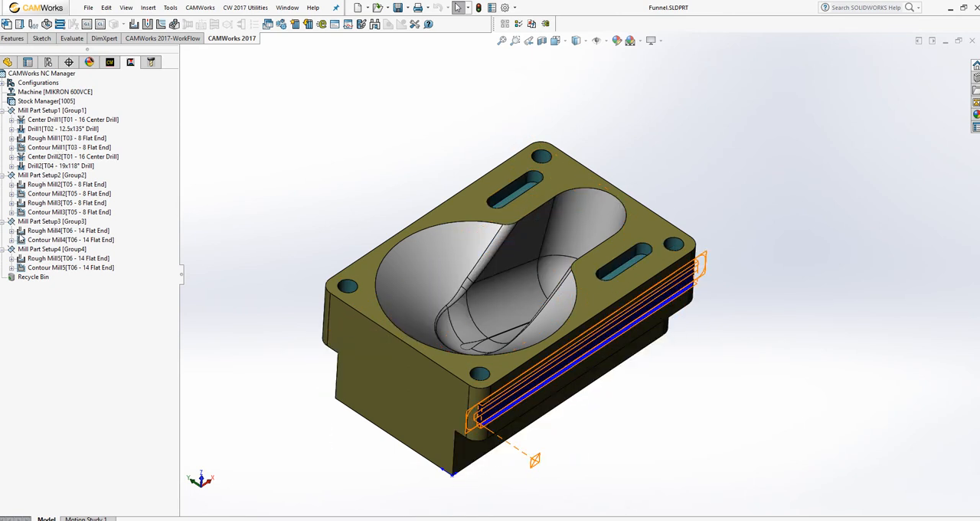
click(109, 63)
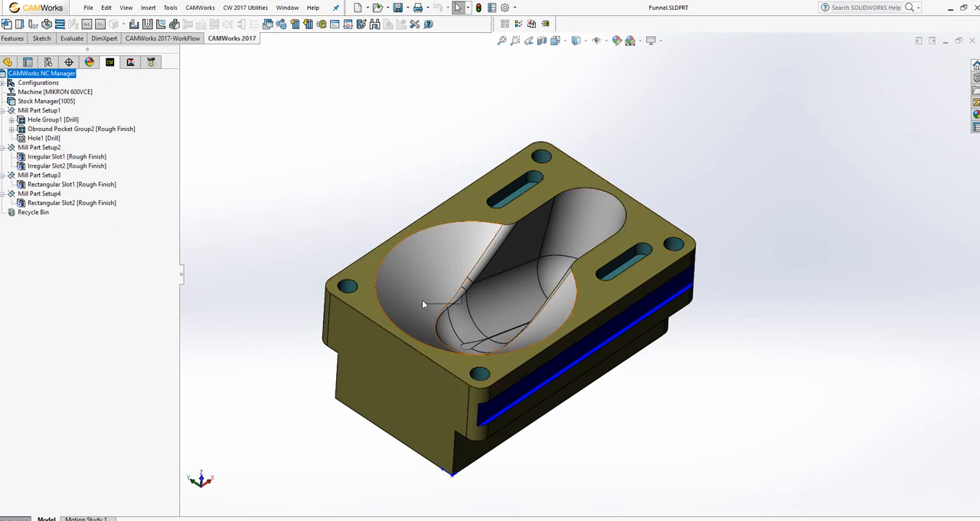
mouse_move(406, 150)
middle_down()
mouse_move(403, 227)
mouse_move(393, 164)
middle_up()
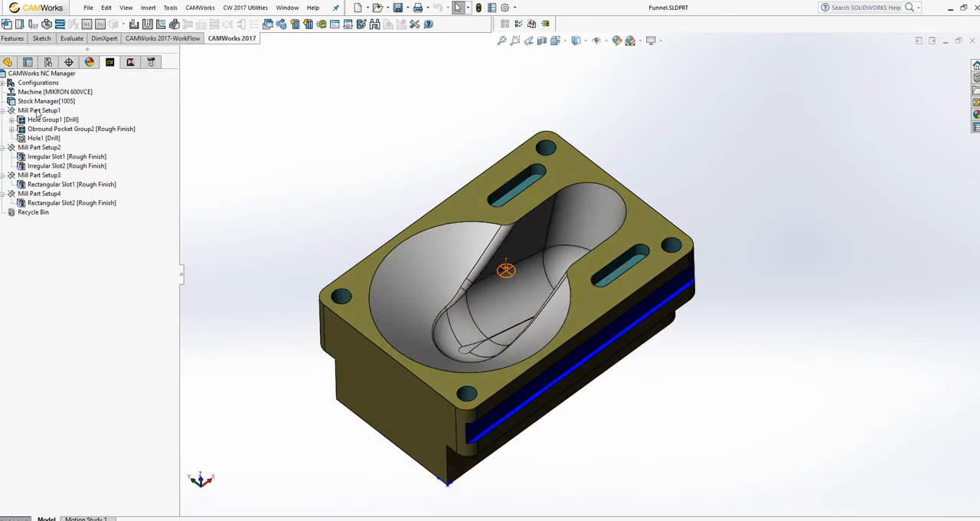
Start a new Multi Surface Feature selecting all grey cavity faces by colour.
right_click(32, 139)
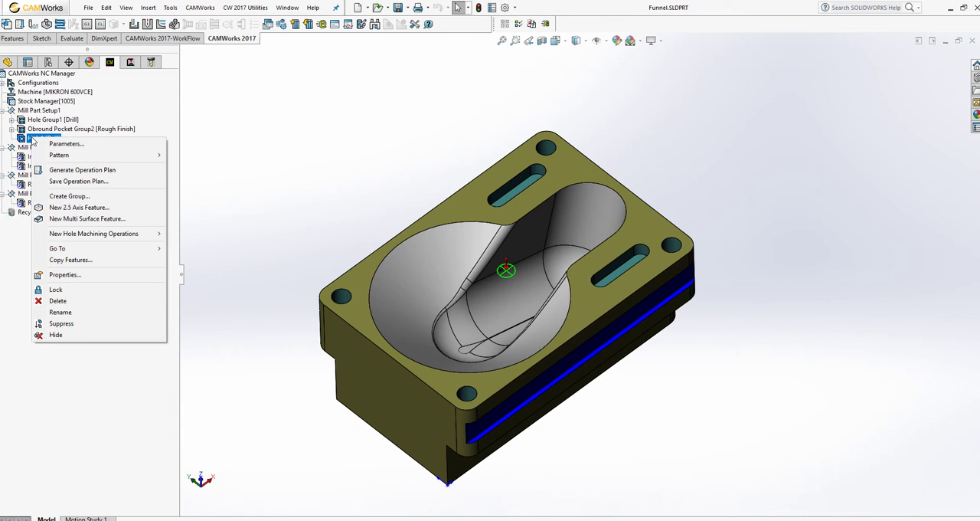
click(86, 220)
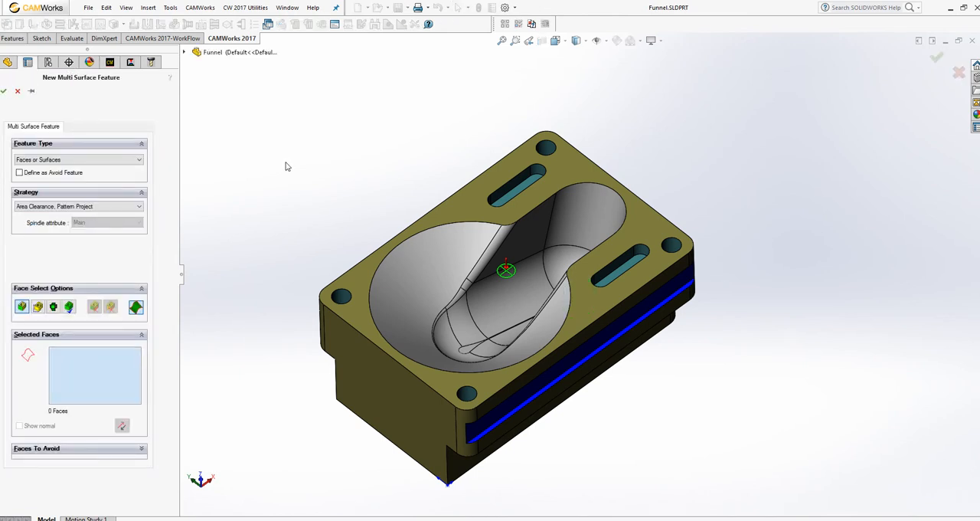
click(117, 163)
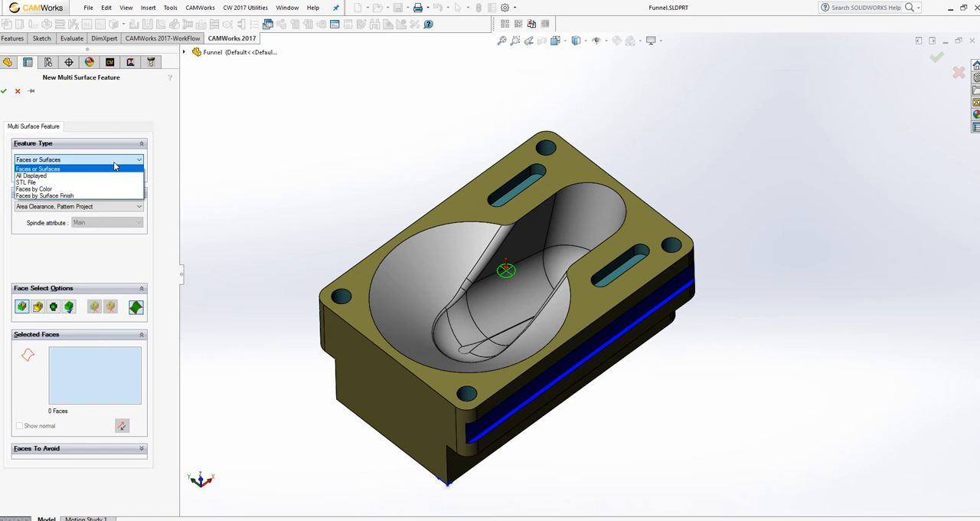
click(61, 189)
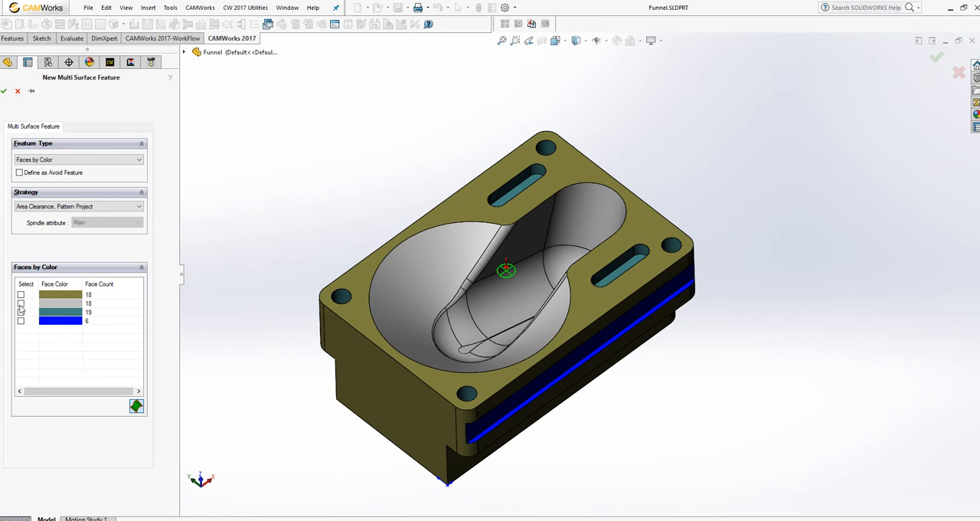
click(21, 304)
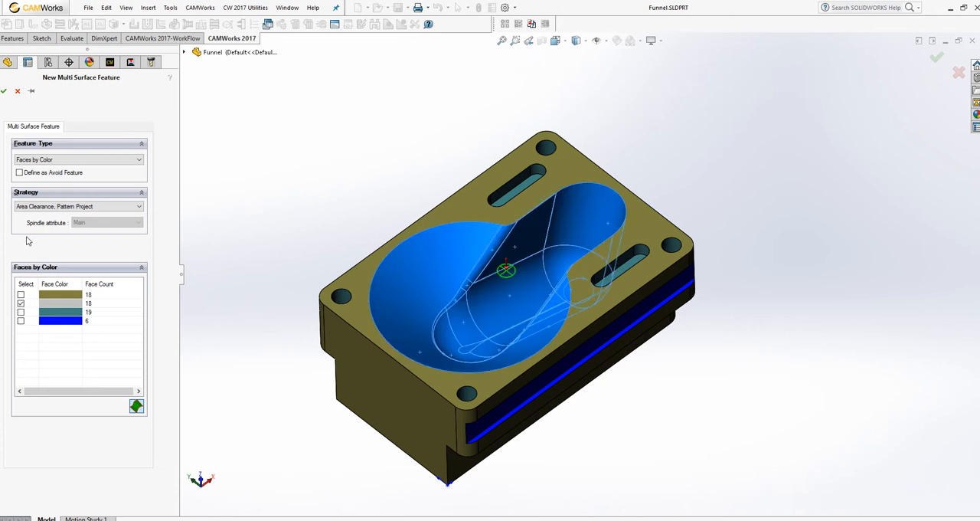
Assign the Area Clearance, Z Level strategy and accept the multi surface feature.
click(101, 208)
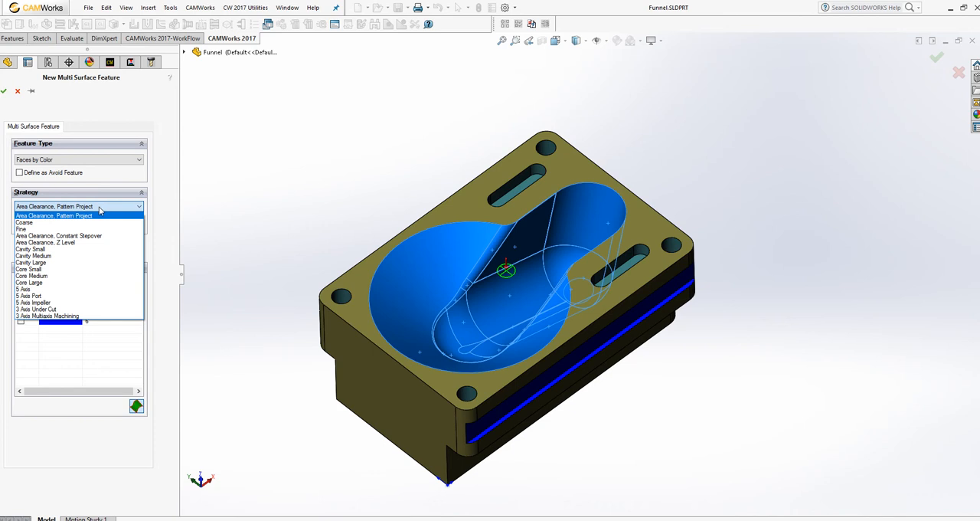
click(73, 242)
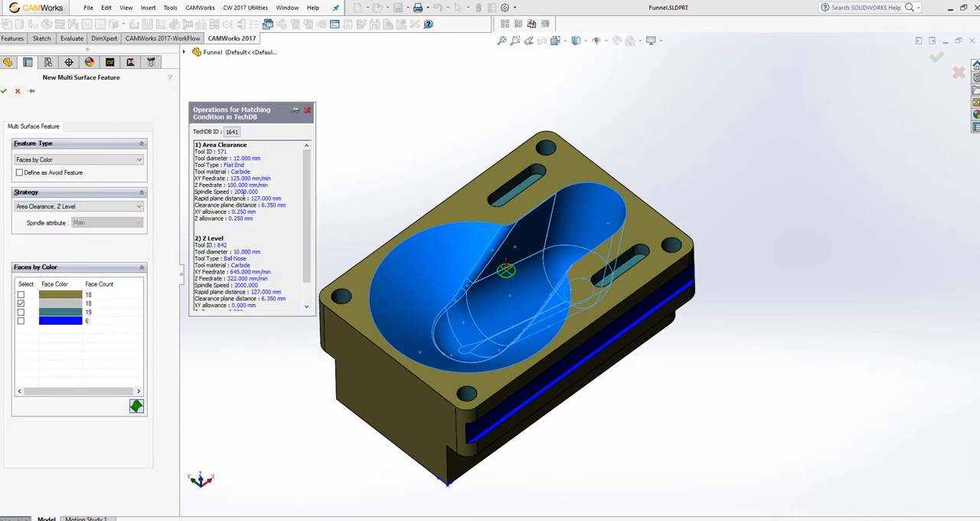
scroll(258, 244, down, 1)
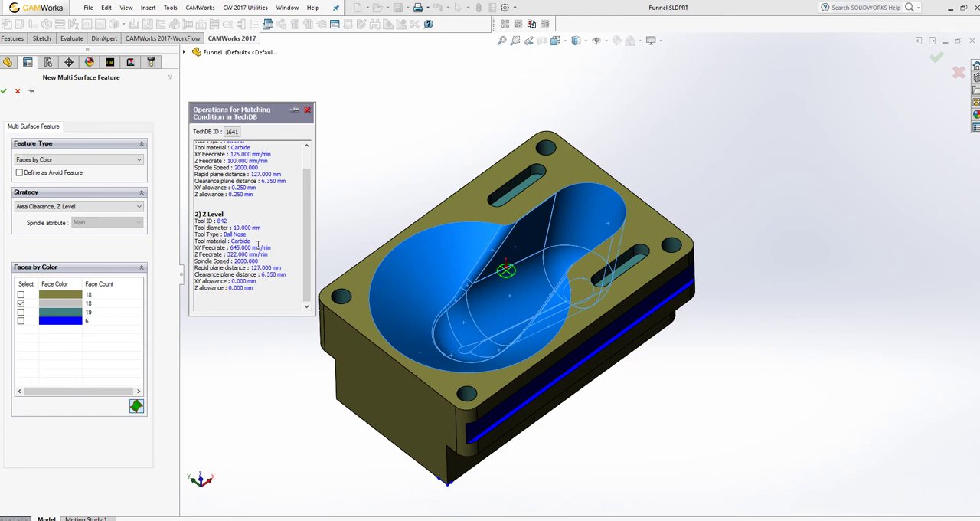
scroll(258, 244, up, 1)
scroll(258, 245, down, 1)
scroll(258, 245, up, 1)
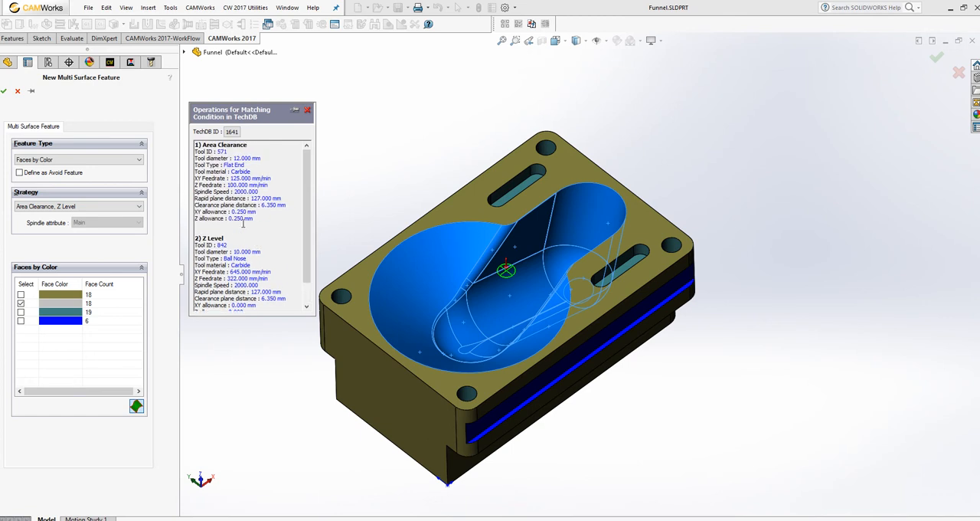
click(4, 90)
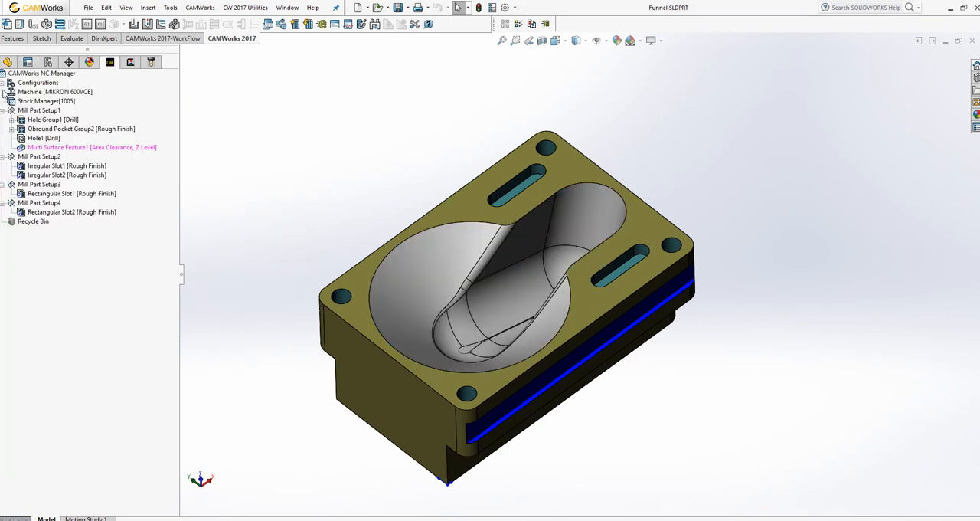
Generate the operation plan for Multi Surface Feature1 and the Area Clearance1 toolpath.
right_click(80, 148)
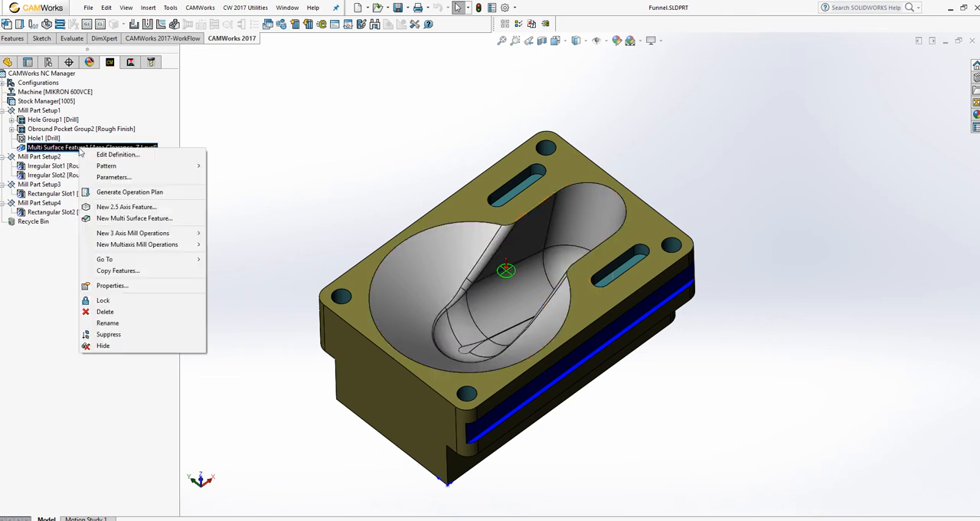
click(125, 191)
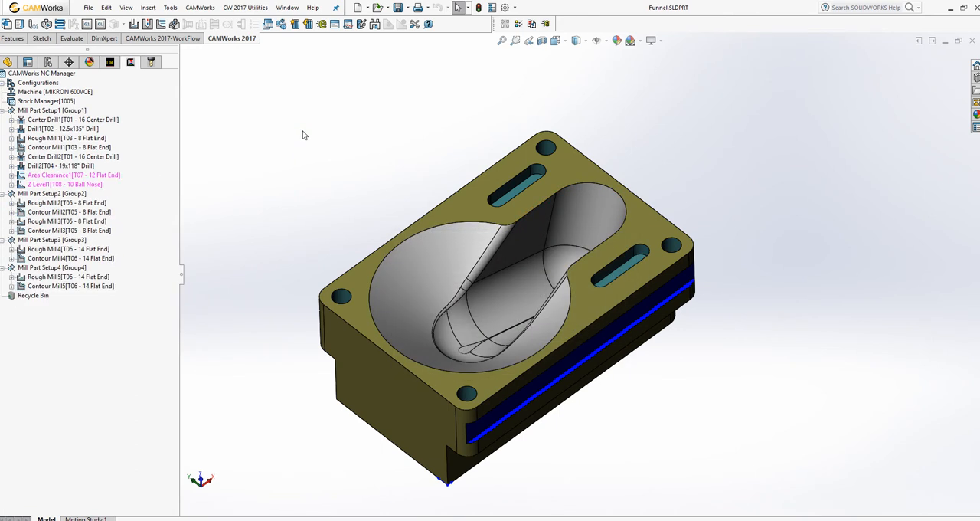
right_click(71, 178)
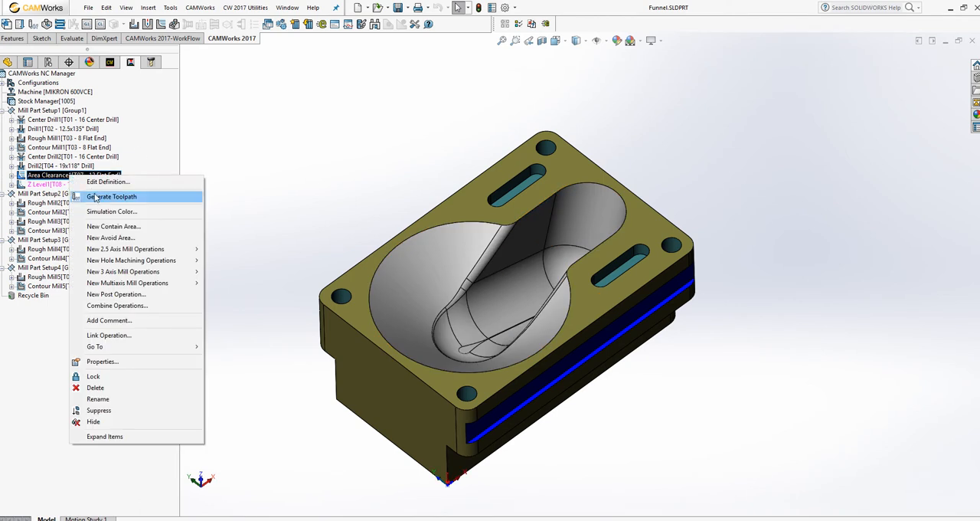
click(96, 196)
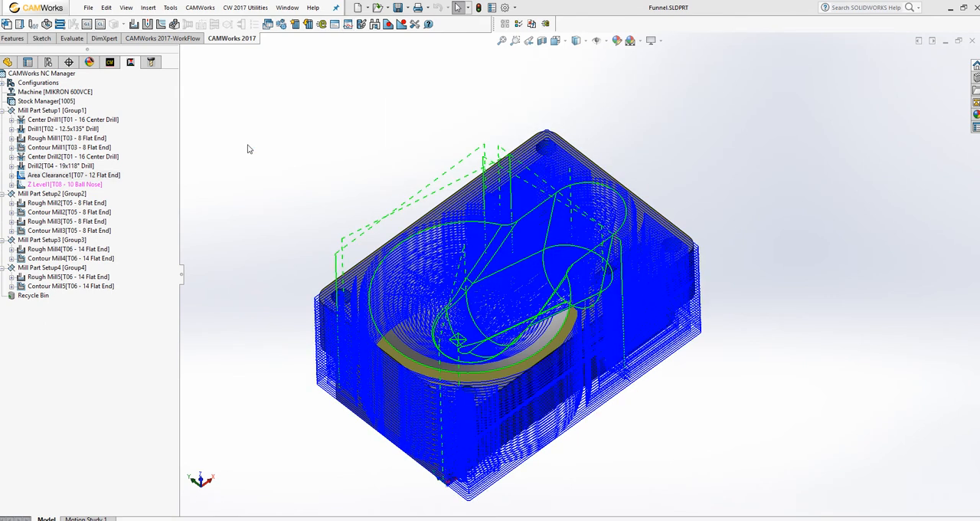
mouse_move(247, 149)
middle_down()
mouse_move(265, 145)
mouse_move(254, 135)
middle_up()
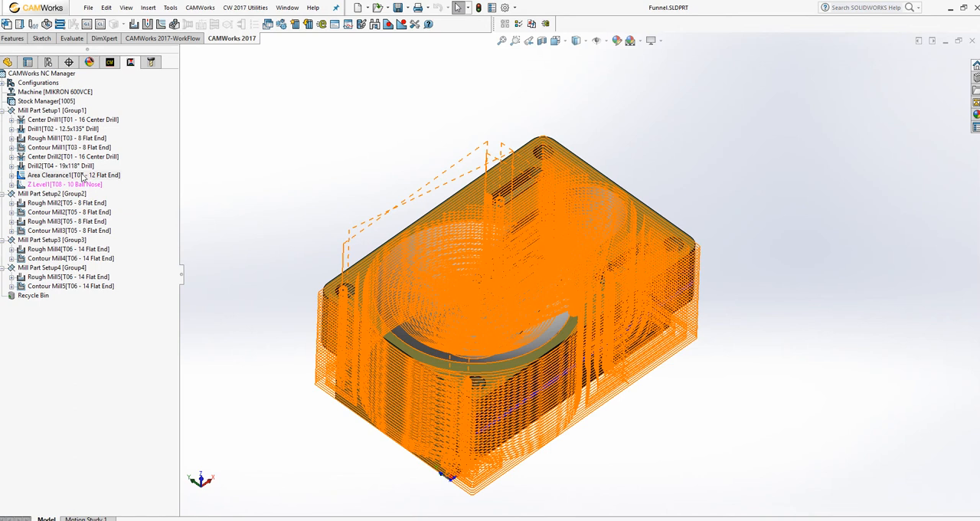
Set Area Clearance1's contain area method to Outer Silhouette and regenerate its toolpath.
click(82, 175)
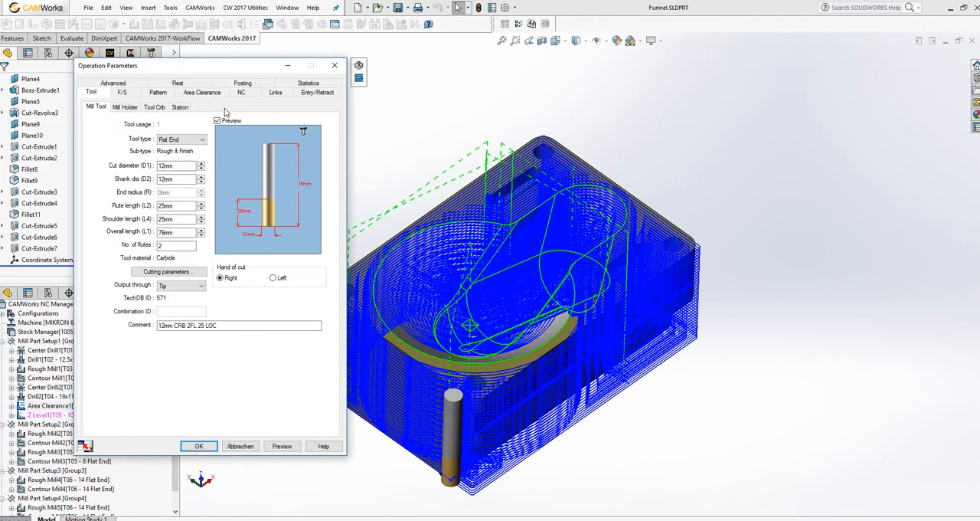
click(118, 84)
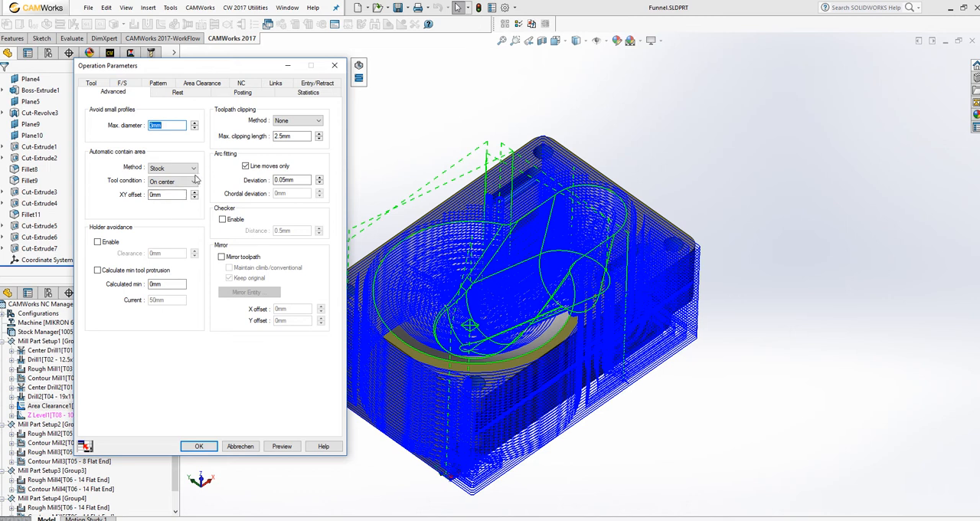
click(192, 169)
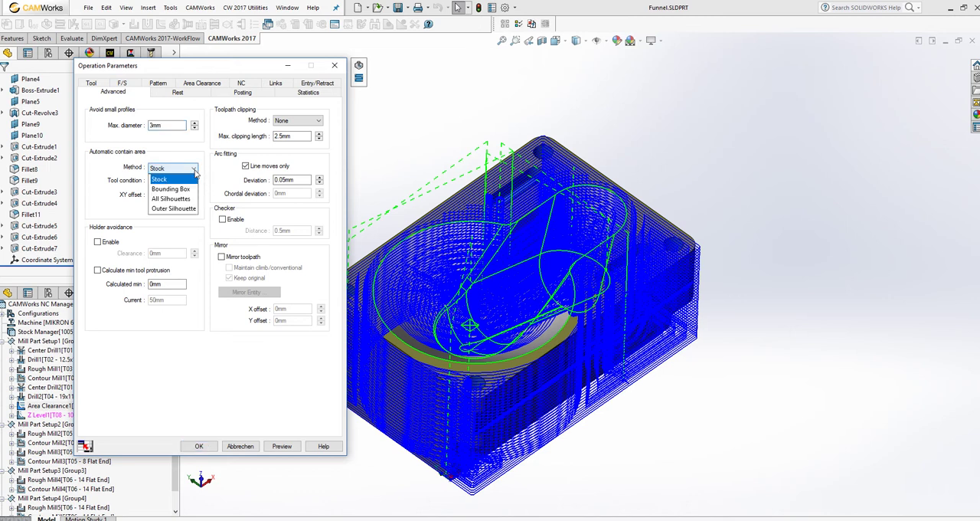
click(182, 209)
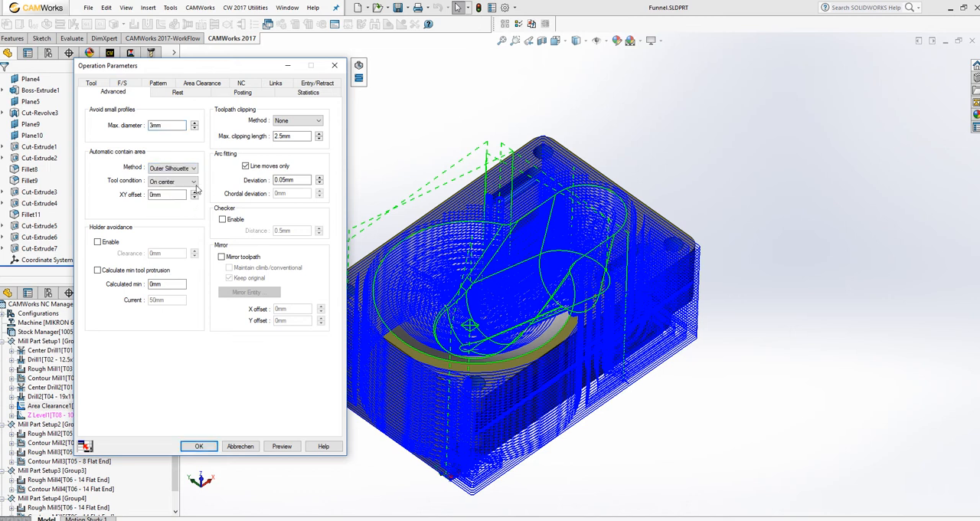
click(199, 445)
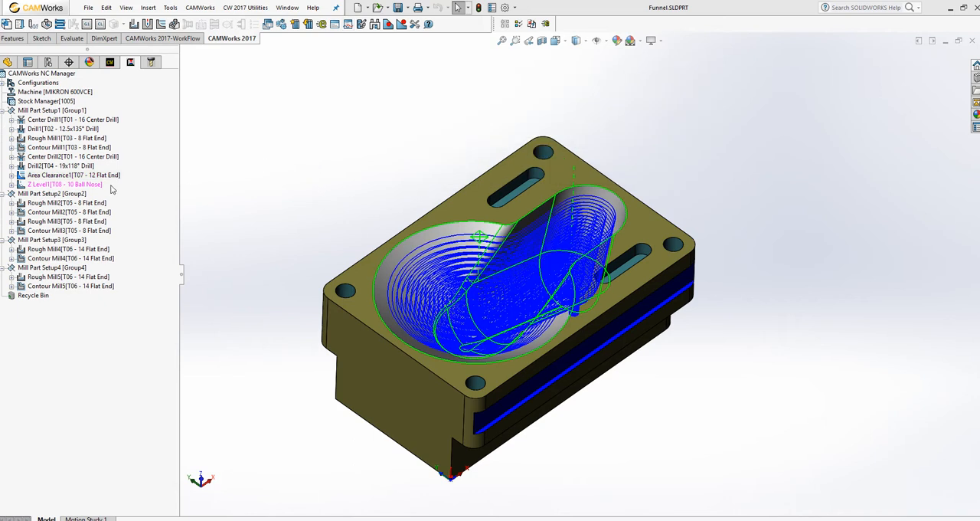
Set Z Level1's contain area to Outer Silhouette with tool condition On center.
click(76, 185)
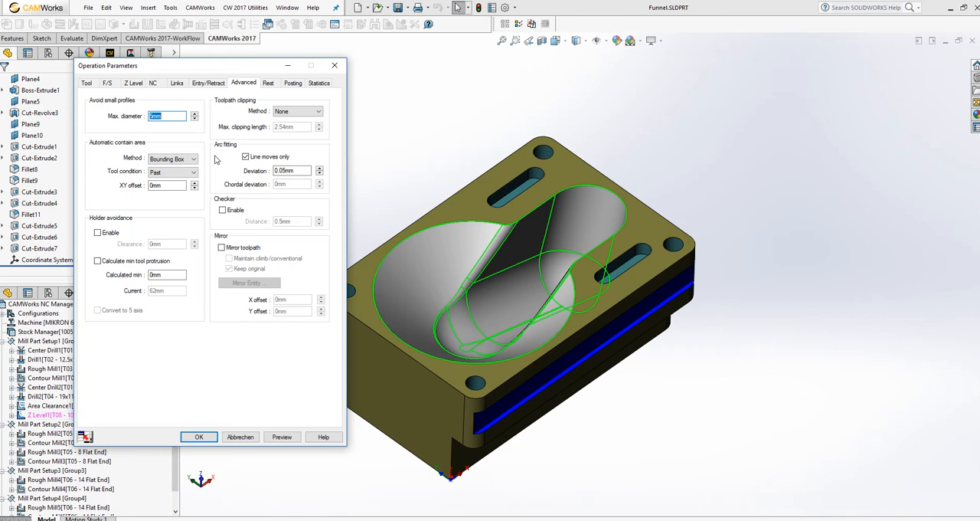
click(194, 160)
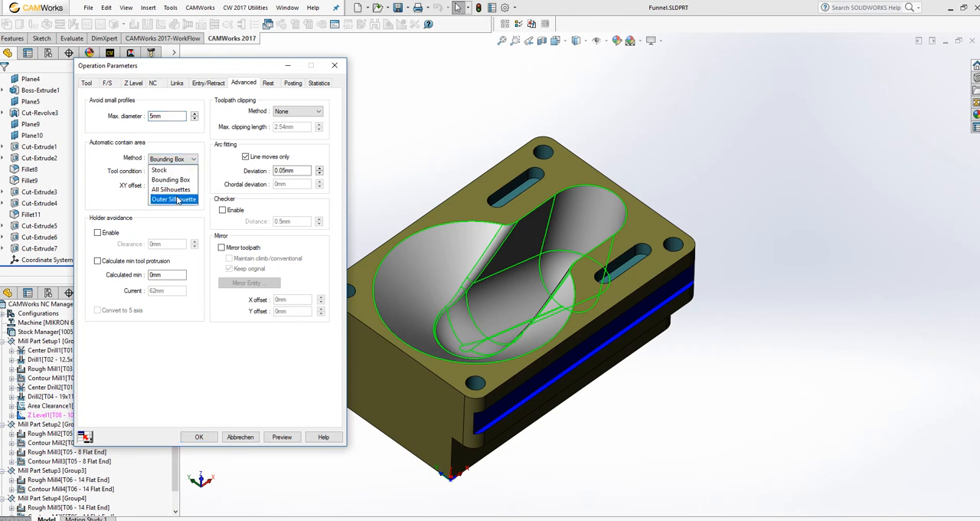
click(177, 199)
click(182, 172)
click(181, 184)
Preview the Z Level1 toolpath inside the cavity and return to its parameters.
click(281, 438)
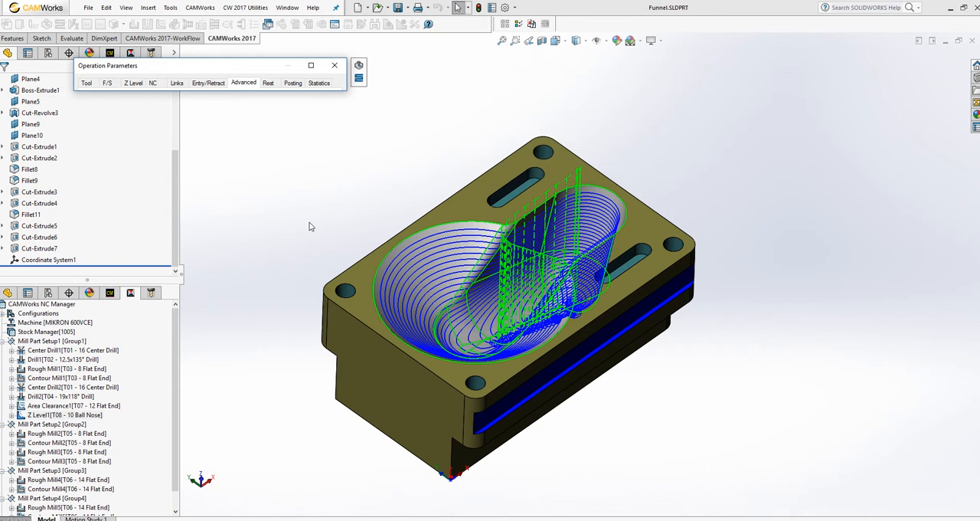
mouse_move(310, 223)
middle_down()
mouse_move(343, 276)
mouse_move(332, 286)
mouse_move(327, 269)
mouse_move(351, 251)
mouse_move(322, 227)
mouse_move(340, 198)
mouse_move(360, 222)
middle_up()
click(240, 71)
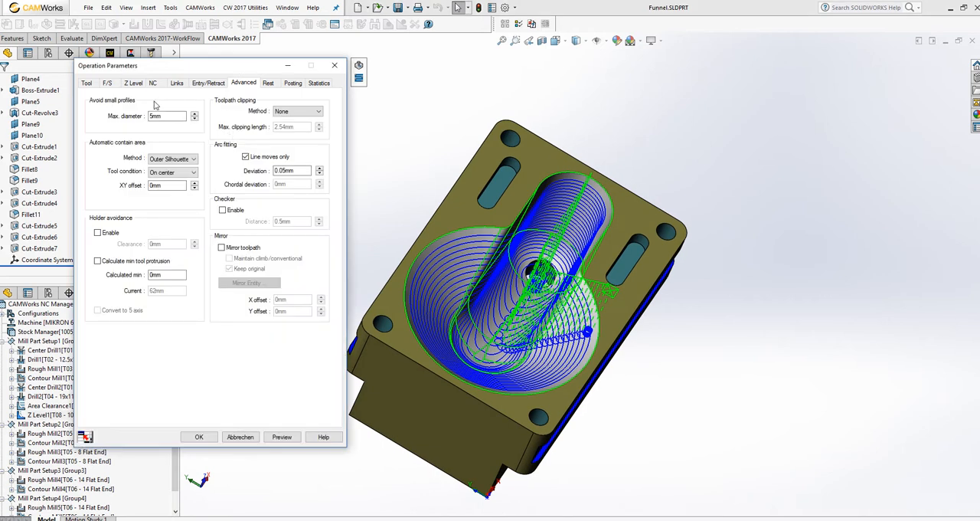
Make Z Level1 a helical cut with the Variable & Flats depth method.
click(135, 85)
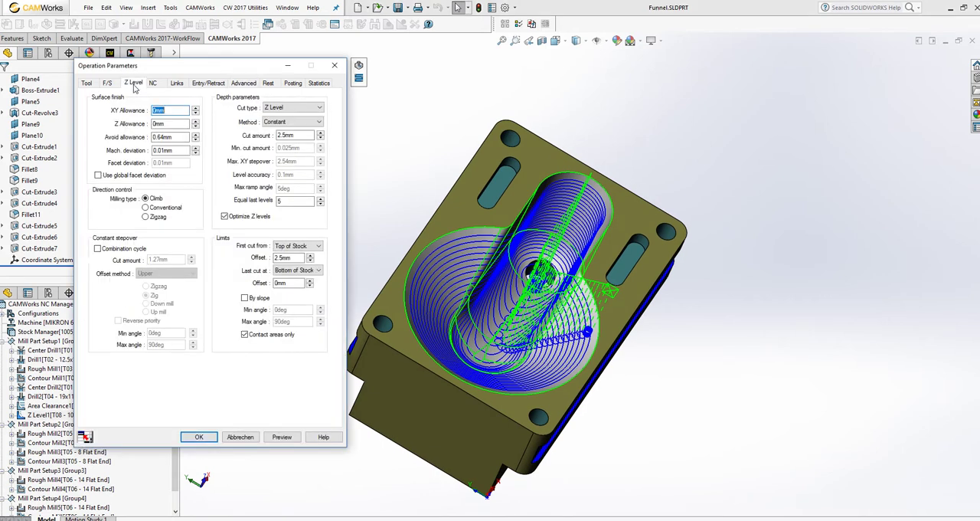
click(290, 112)
click(291, 123)
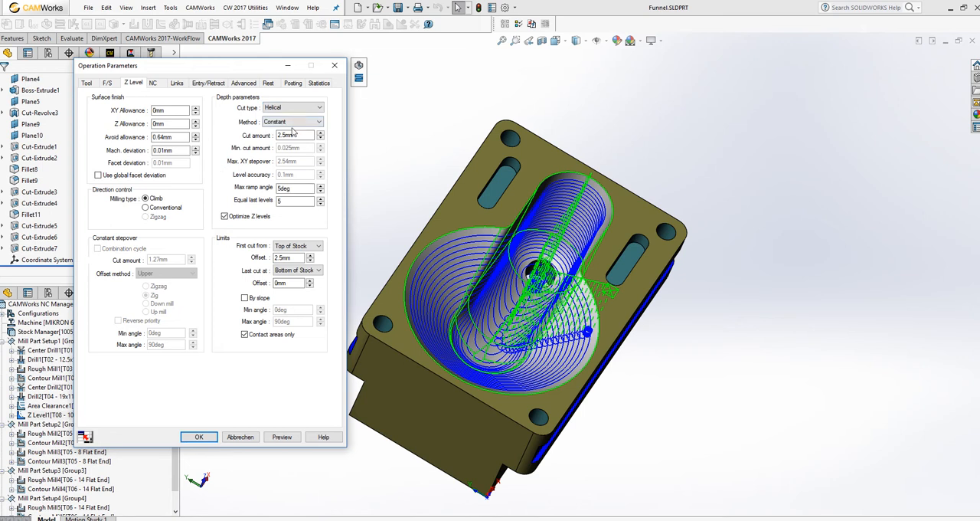
mouse_move(396, 181)
middle_down()
mouse_move(383, 149)
mouse_move(392, 192)
middle_up()
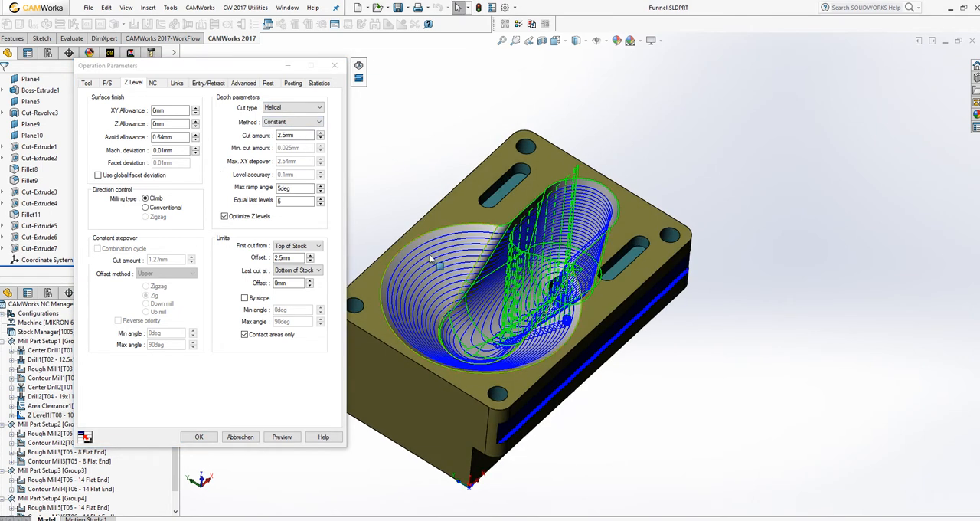
middle_drag(427, 147, 415, 131)
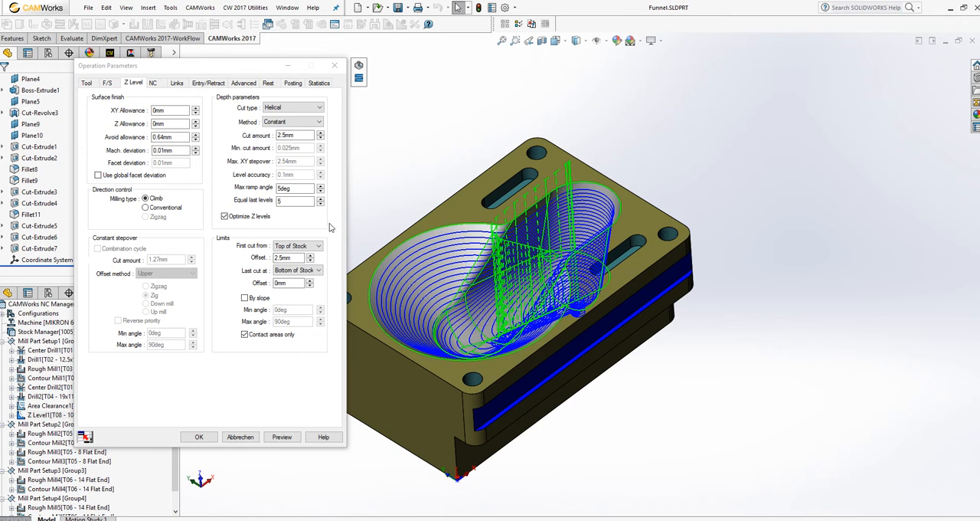
click(302, 123)
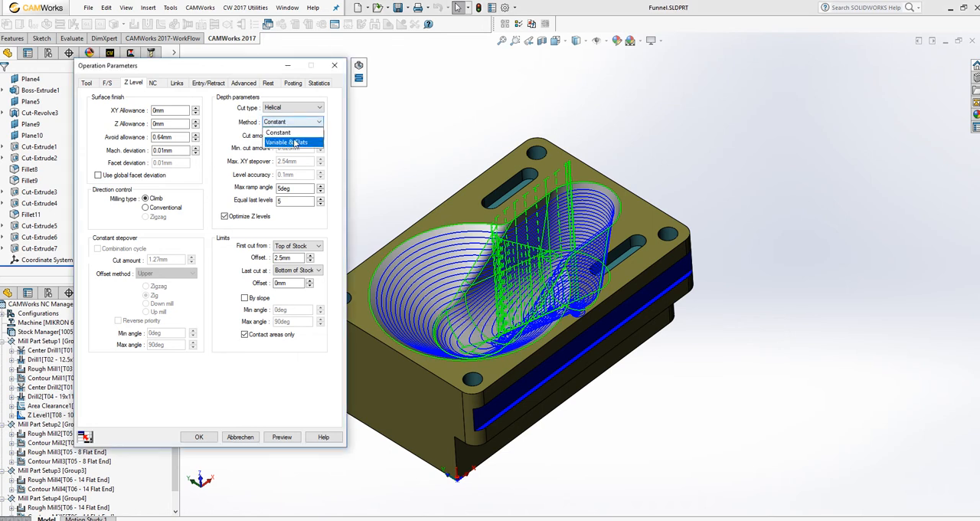
click(294, 143)
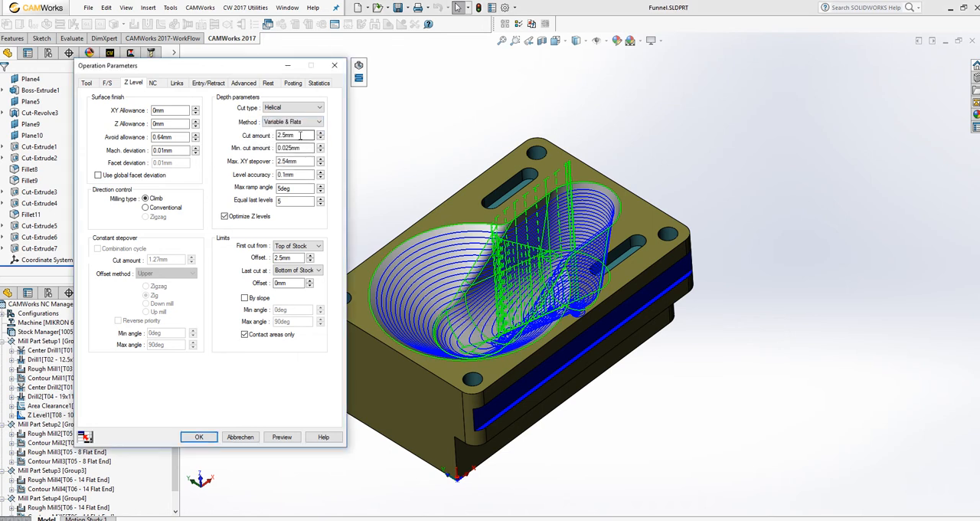
Set cut amount 1.5, minimum cut 0.5 and max XY stepover 0.5, accepting the feed cap.
drag(313, 136, 267, 142)
text(1.5)
drag(301, 148, 270, 155)
key(BackSpace)
key(Tab)
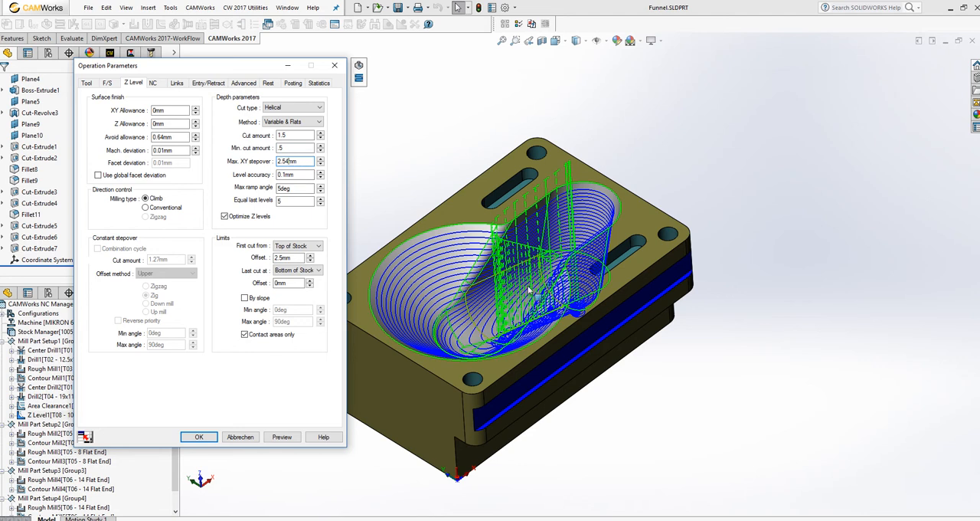
drag(301, 160, 264, 163)
key(BackSpace)
text(5)
click(204, 438)
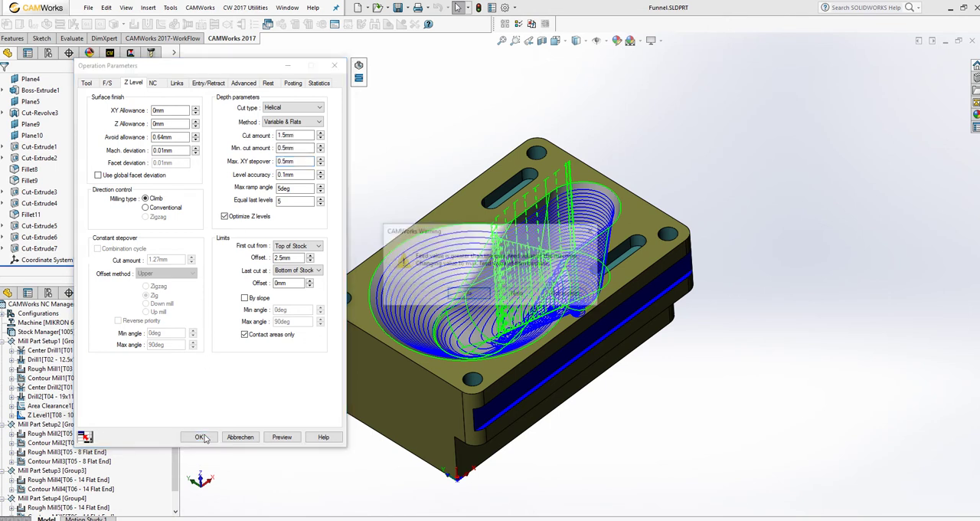
click(472, 298)
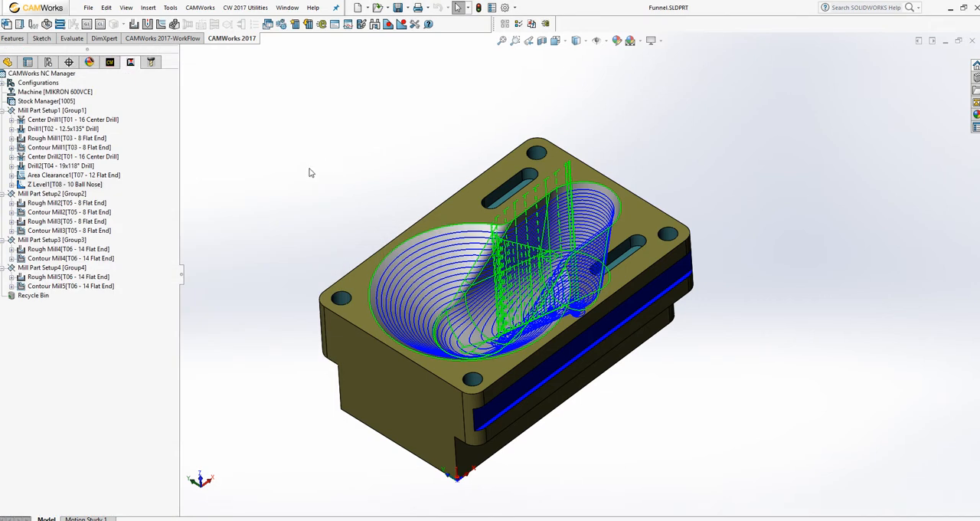
Generate the Z Level1 toolpath, inspect it over the cavity, then clear the toolpath display.
right_click(78, 185)
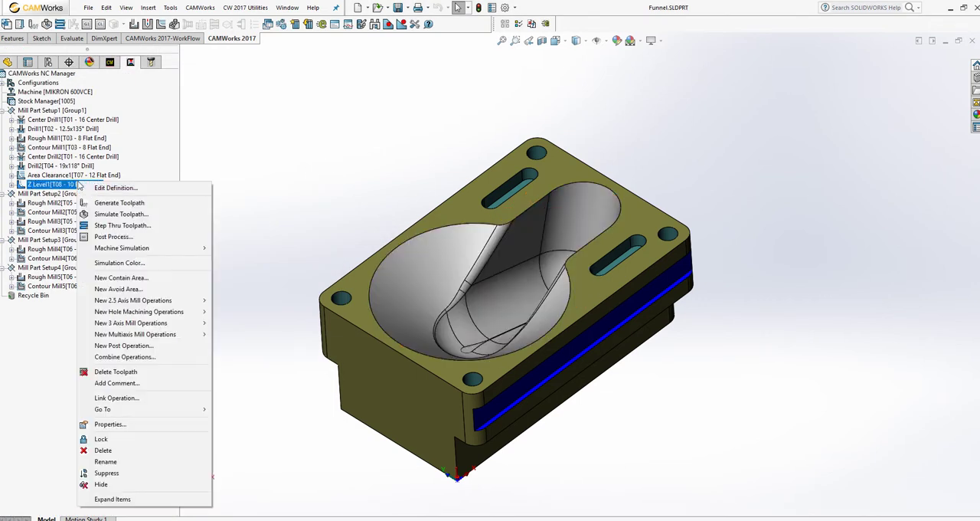
click(115, 202)
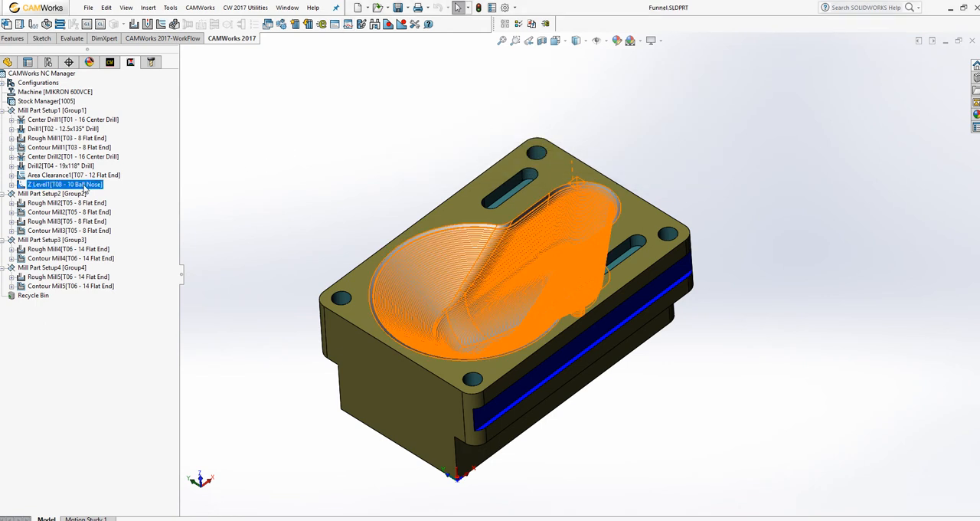
mouse_move(255, 153)
middle_down()
mouse_move(281, 234)
mouse_move(509, 286)
middle_up()
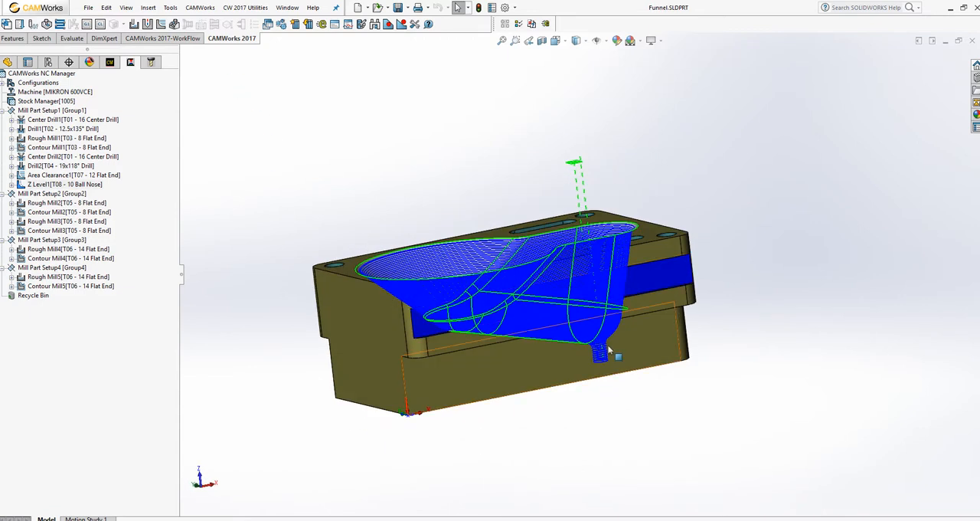
mouse_move(382, 136)
middle_down()
mouse_move(372, 131)
mouse_move(407, 201)
middle_up()
scroll(600, 278, down, 3)
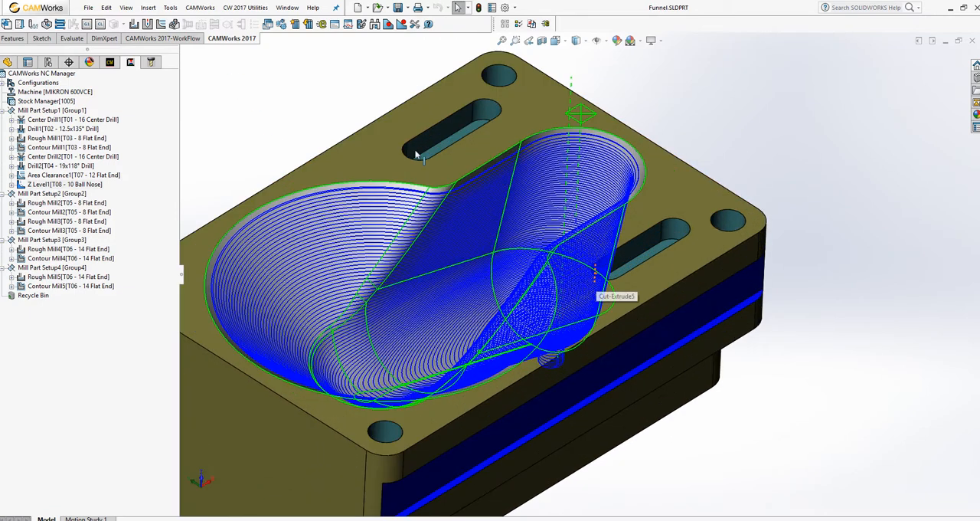
mouse_move(600, 278)
middle_down()
mouse_move(321, 148)
mouse_move(301, 119)
middle_up()
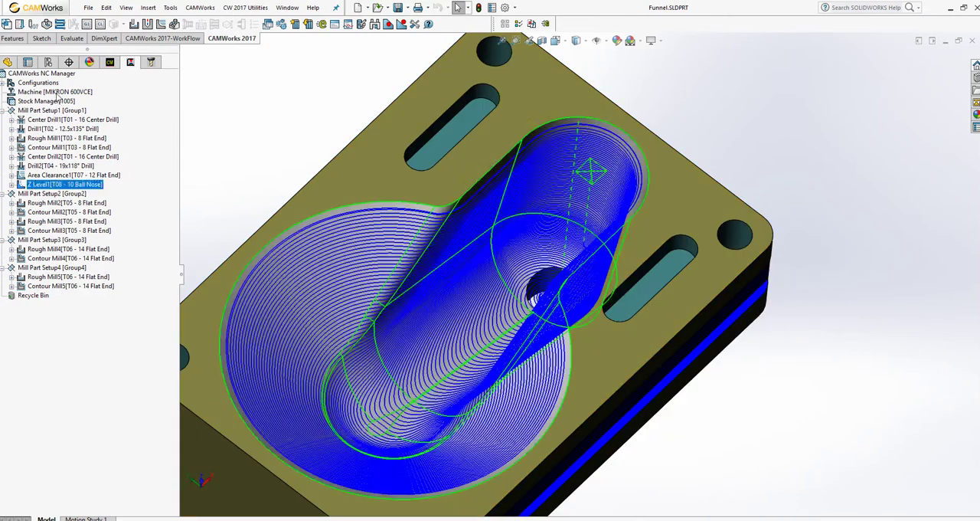
click(58, 92)
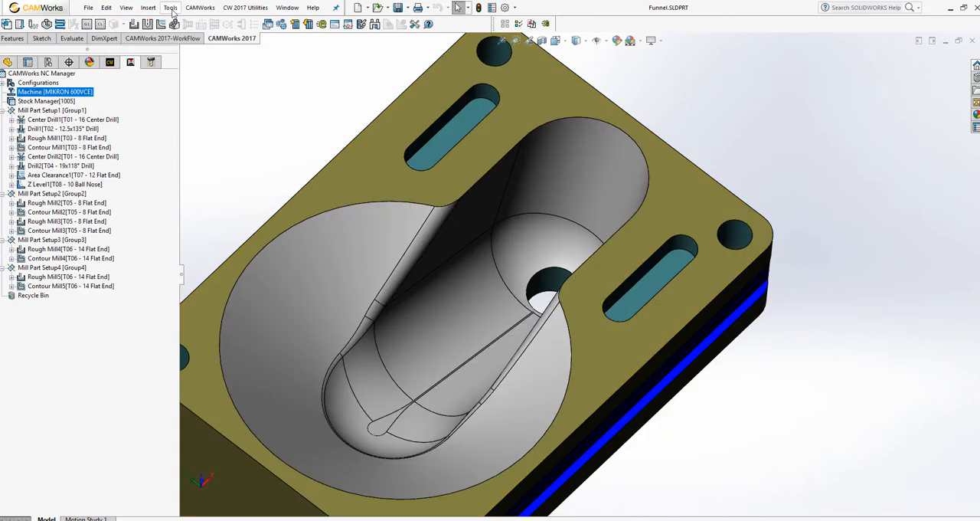
Start a fill surface using the small bottom hole's edge as the patch boundary.
click(149, 8)
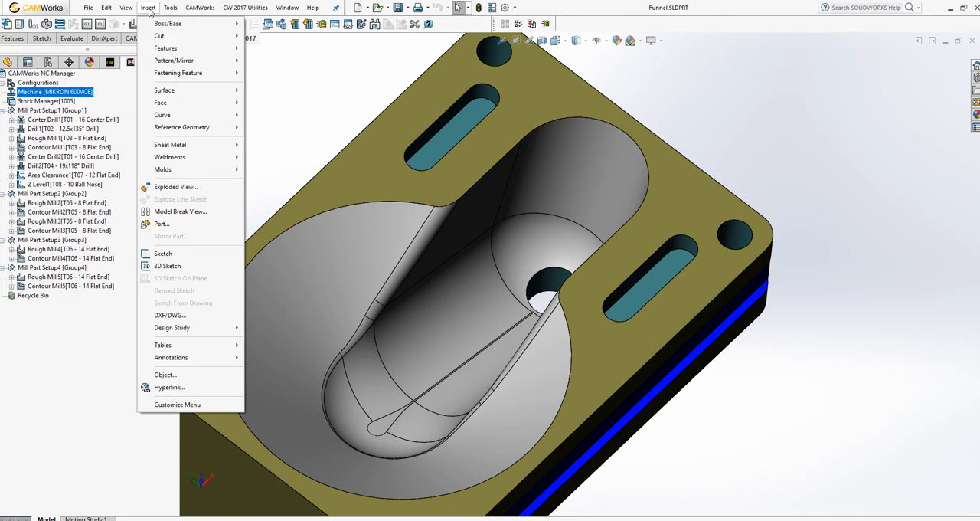
mouse_move(183, 90)
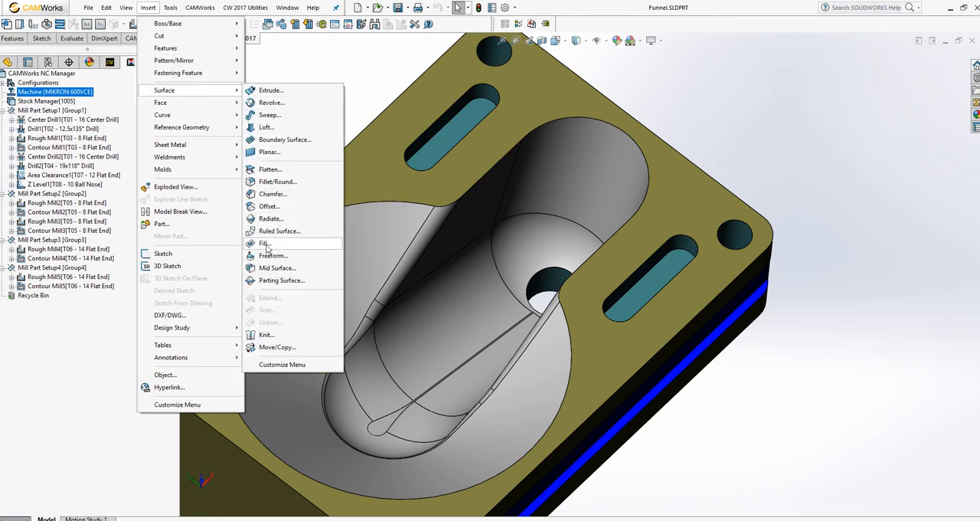
click(264, 244)
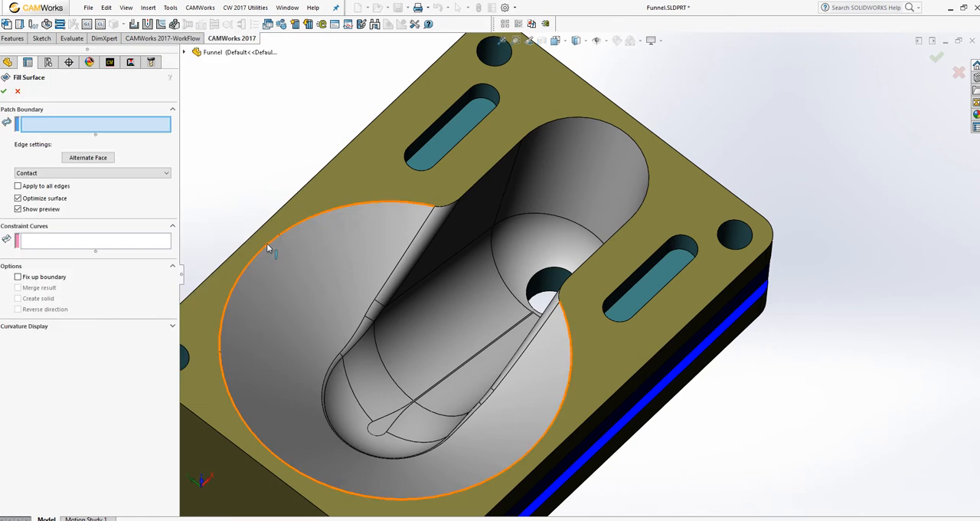
click(563, 271)
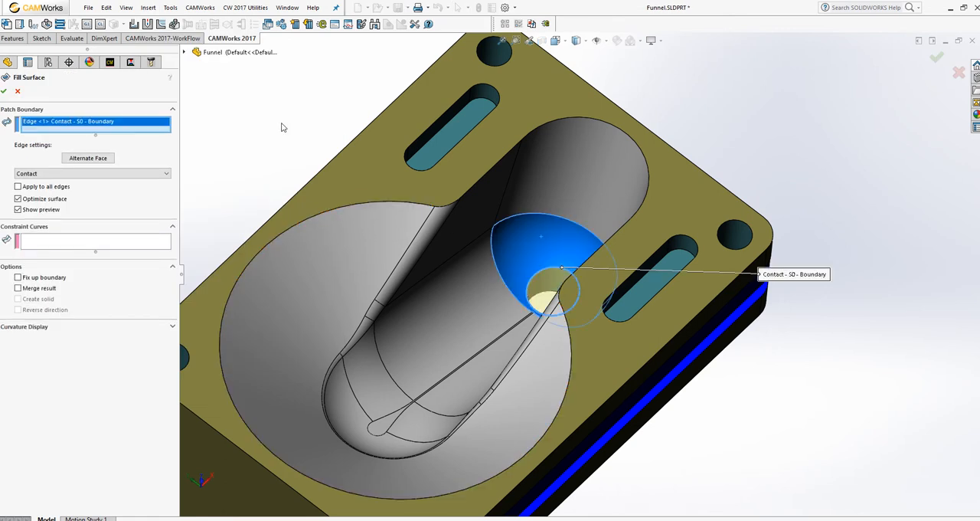
mouse_move(271, 115)
middle_down()
mouse_move(285, 138)
mouse_move(230, 157)
middle_up()
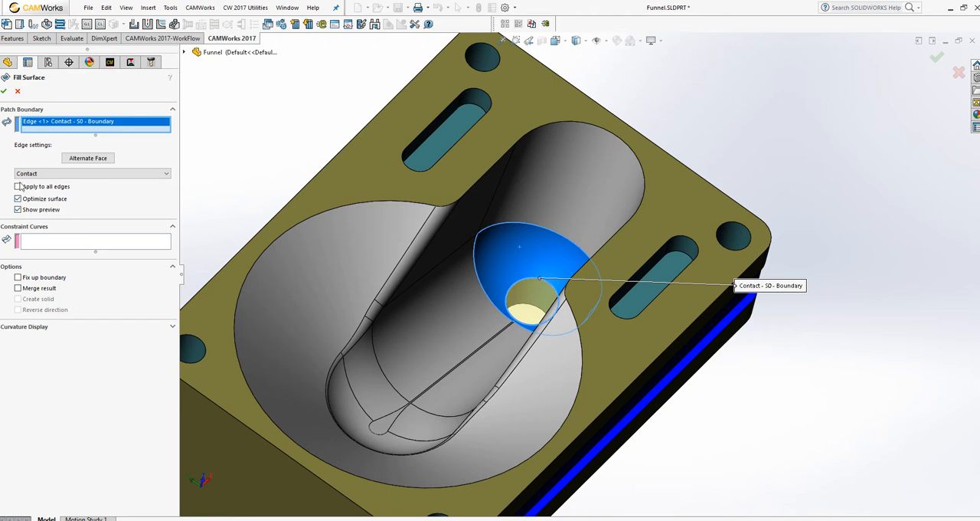
Make the patch tangent on all edges, confirm it and fully rebuild CAMWorks data.
click(39, 174)
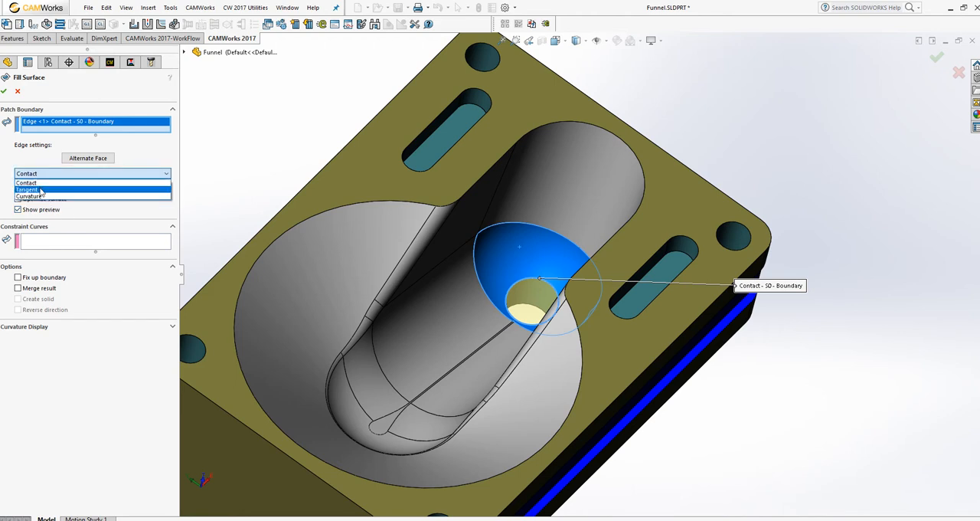
click(40, 189)
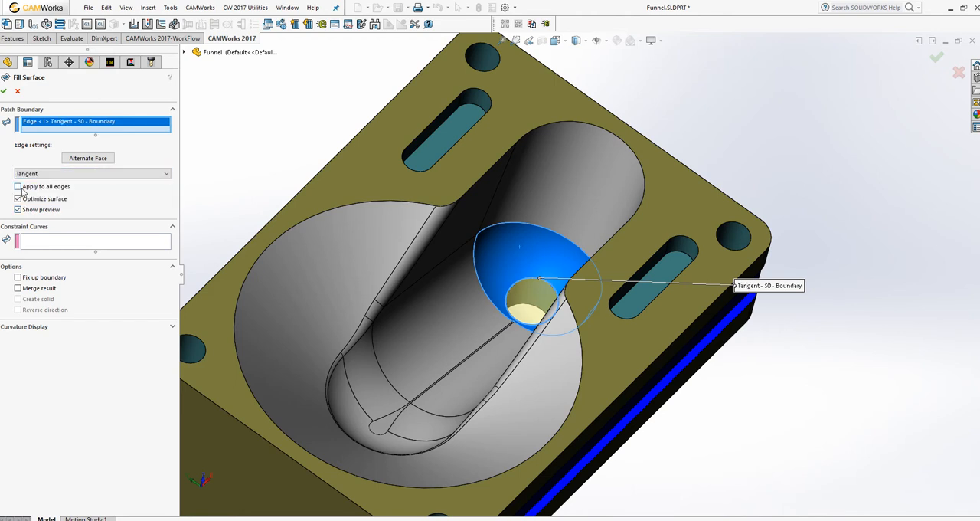
click(19, 187)
click(4, 92)
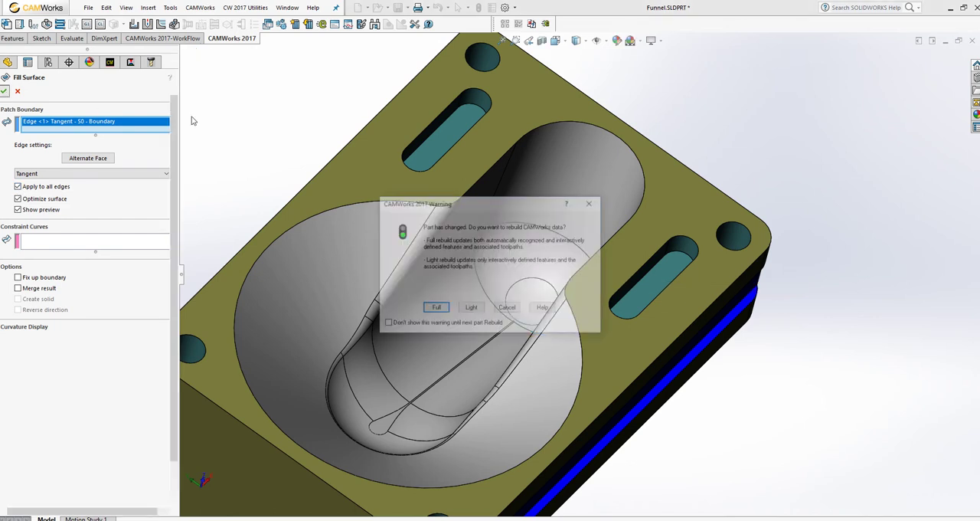
click(435, 309)
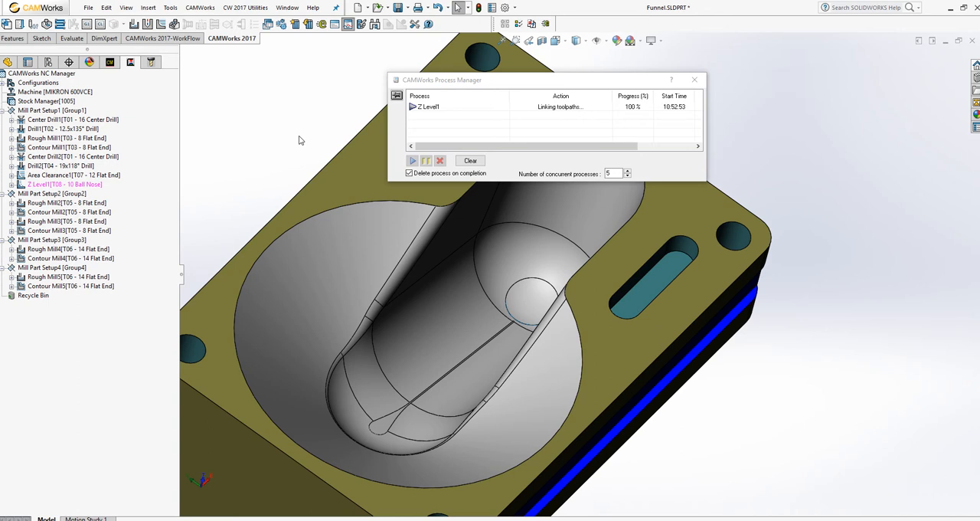
Show the regenerated Z Level1 toolpath sweeping the patched funnel cavity.
click(92, 186)
mouse_move(339, 152)
middle_down()
mouse_move(314, 86)
mouse_move(342, 179)
mouse_move(326, 105)
mouse_move(332, 114)
mouse_move(335, 96)
mouse_move(389, 221)
mouse_move(350, 158)
mouse_move(327, 148)
mouse_move(309, 92)
mouse_move(343, 153)
mouse_move(317, 145)
mouse_move(326, 153)
middle_up()
Save Multi Surface Feature1's operation plan as a new strategy named 3 Axis Cavity.
click(109, 62)
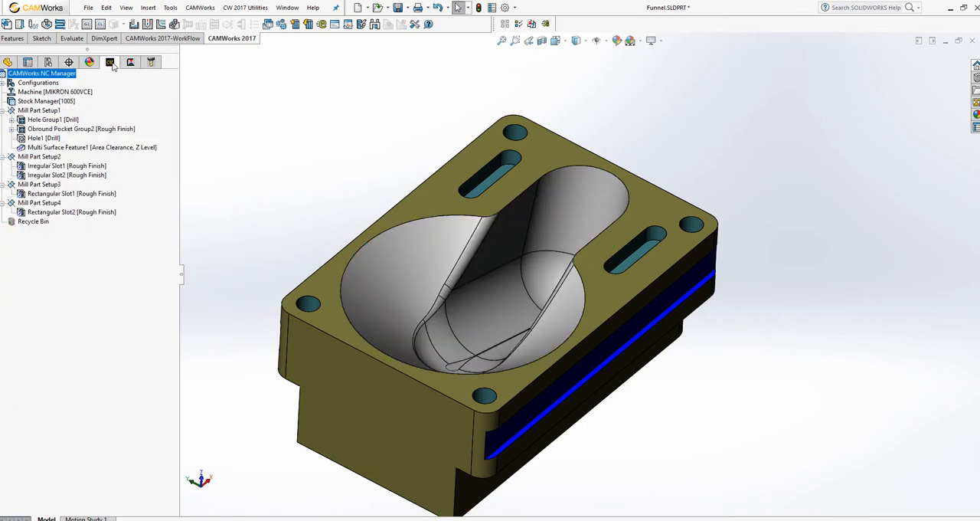
right_click(54, 148)
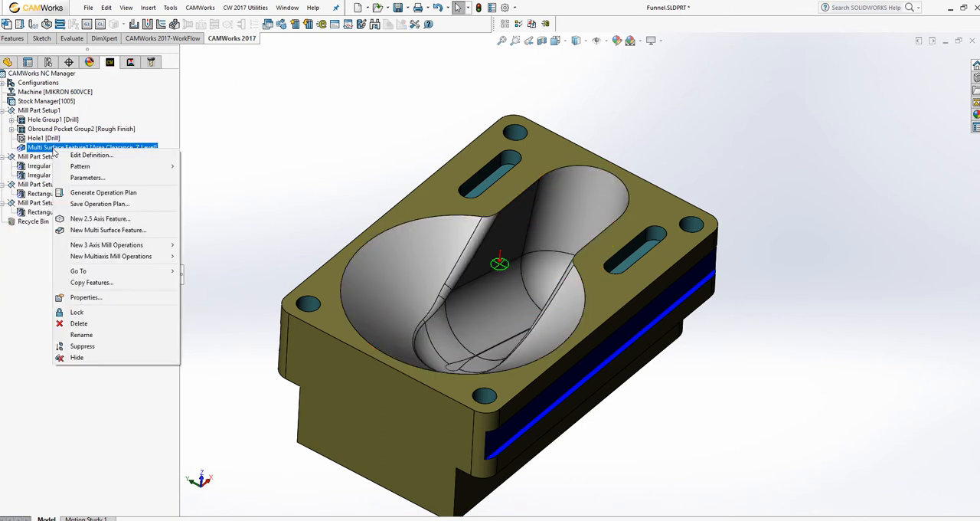
click(105, 204)
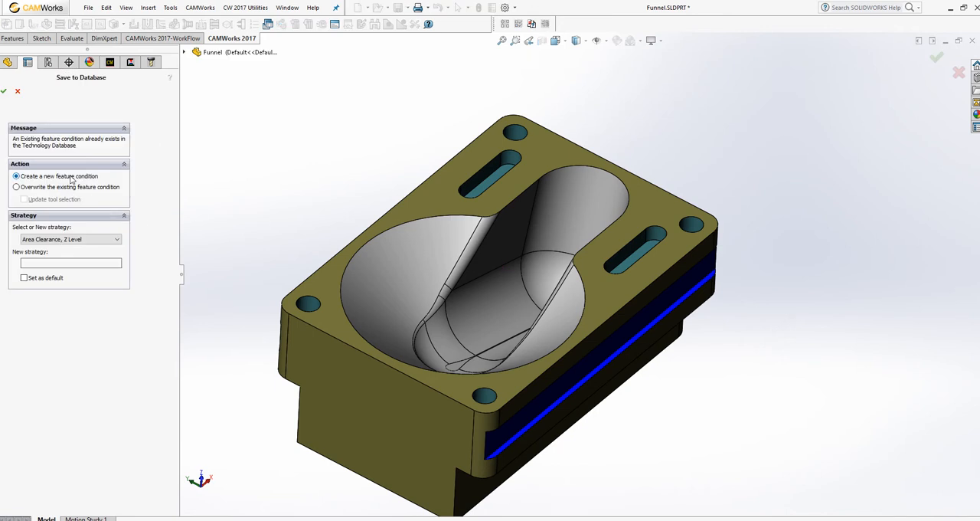
click(93, 239)
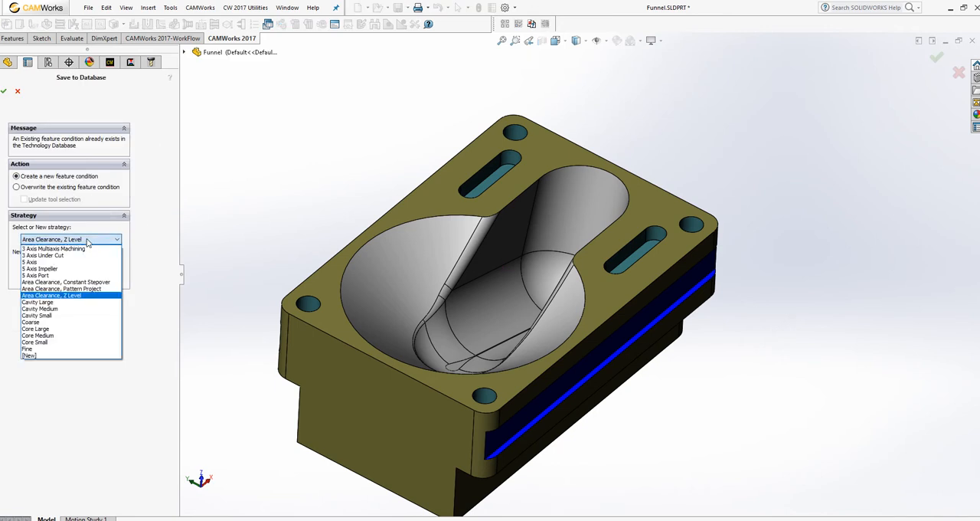
click(58, 356)
text(3 Axis Cavity)
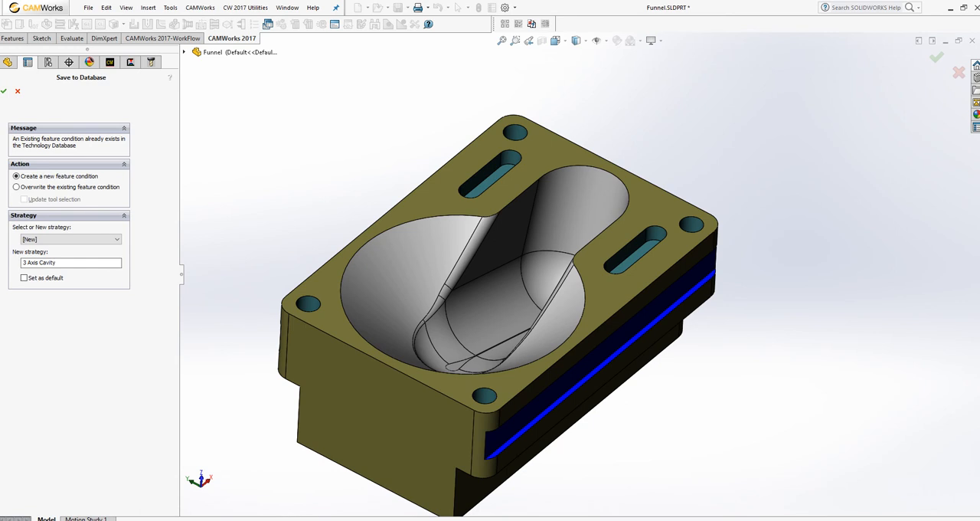
Save the 3 Axis Cavity feature condition with Box Width <= 250 and Box Length <= 250.
click(4, 90)
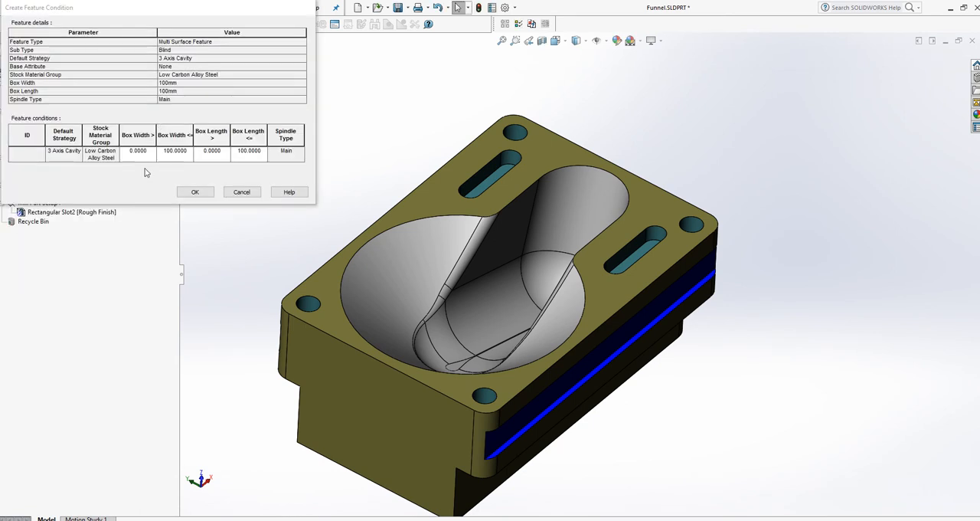
click(178, 152)
text(250)
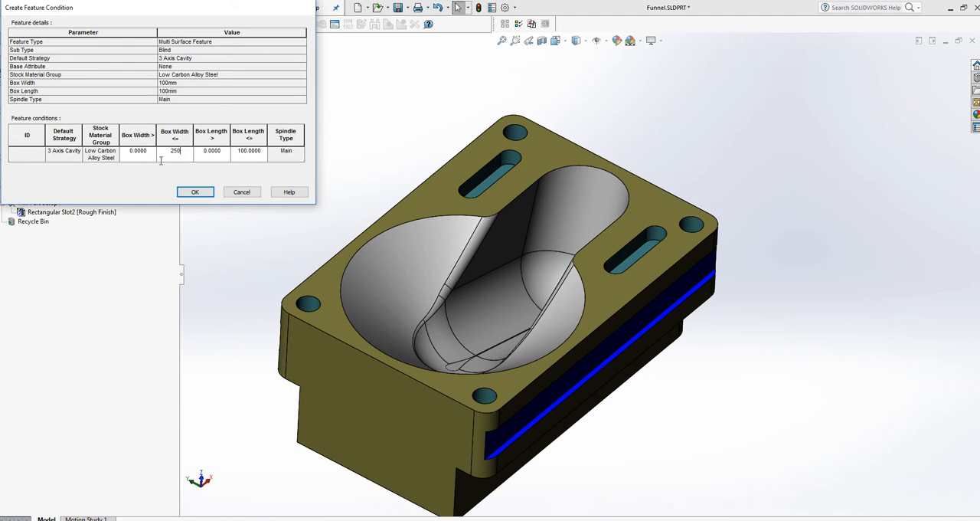
click(244, 152)
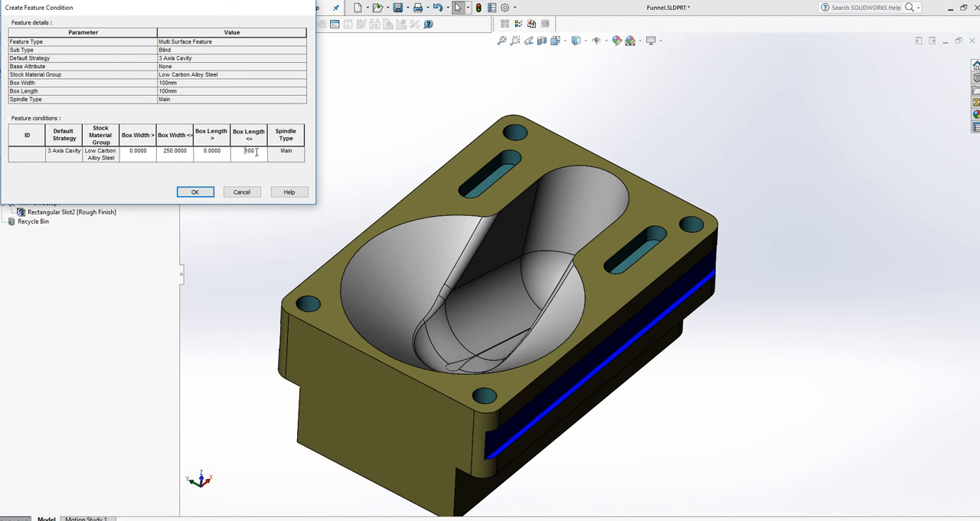
double_click(257, 151)
text(250)
click(195, 191)
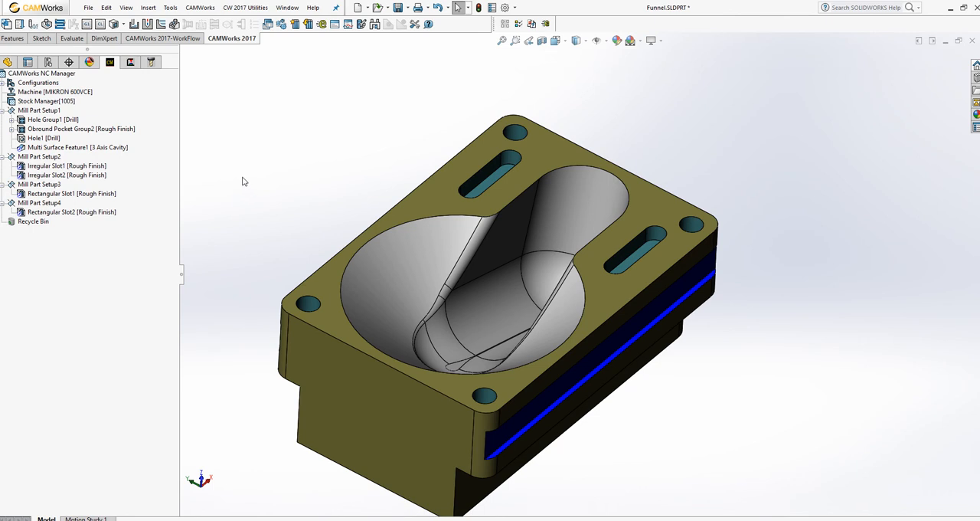
Delete Multi Surface Feature1 and empty the Recycle Bin of deleted features.
key(z)
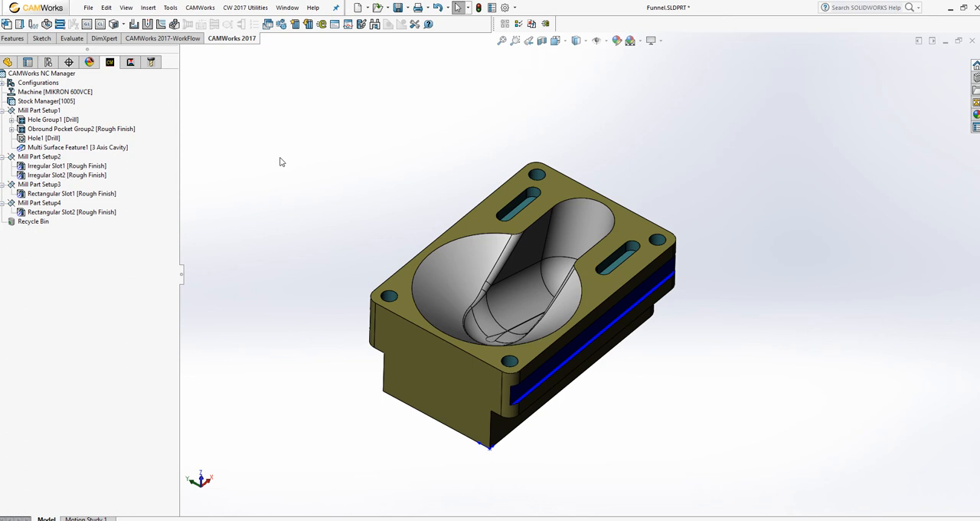
right_click(48, 151)
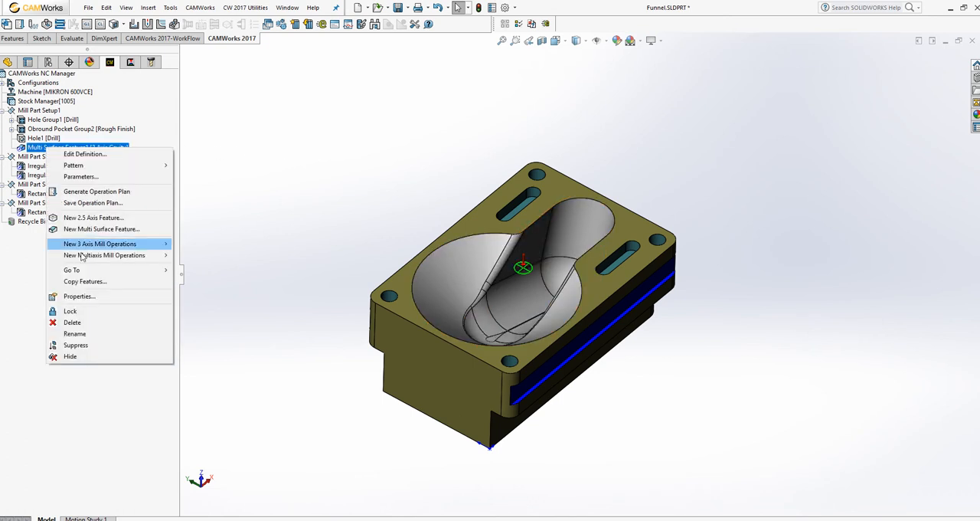
click(89, 325)
click(528, 294)
right_click(28, 217)
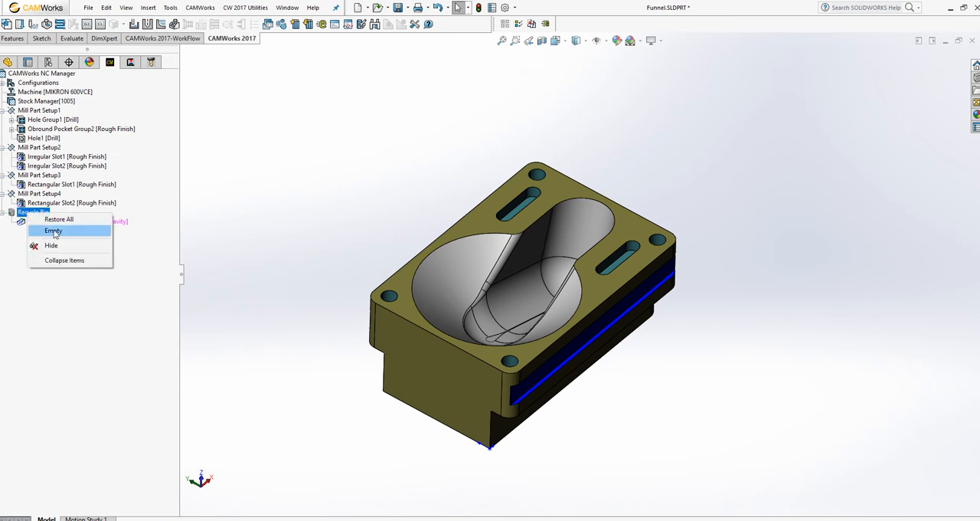
click(51, 230)
click(496, 294)
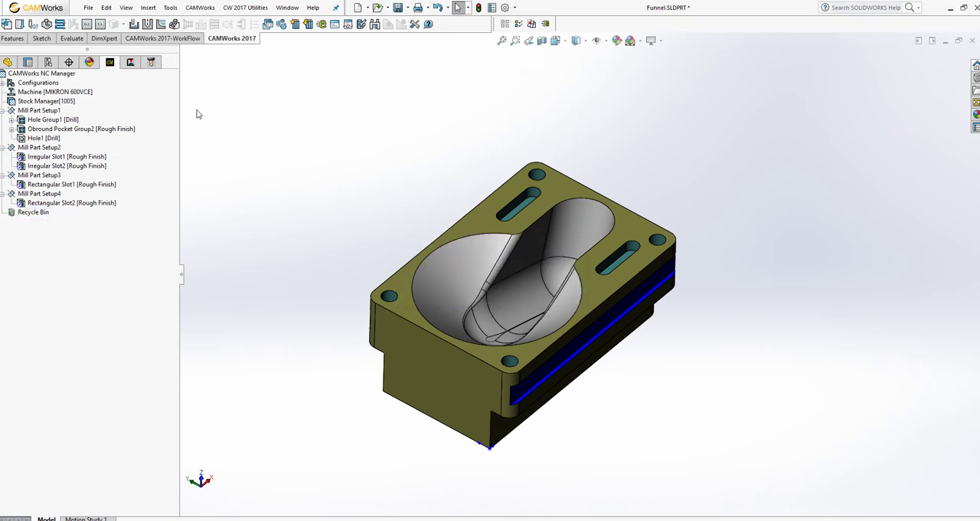
Check the operations list, then start defining a new multi-surface feature from Hole1's menu.
click(130, 62)
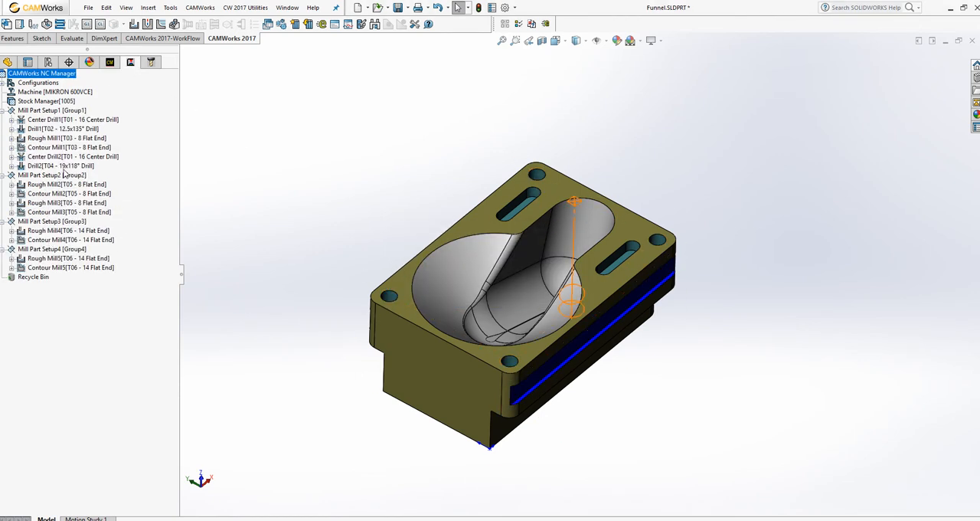
click(109, 62)
right_click(45, 139)
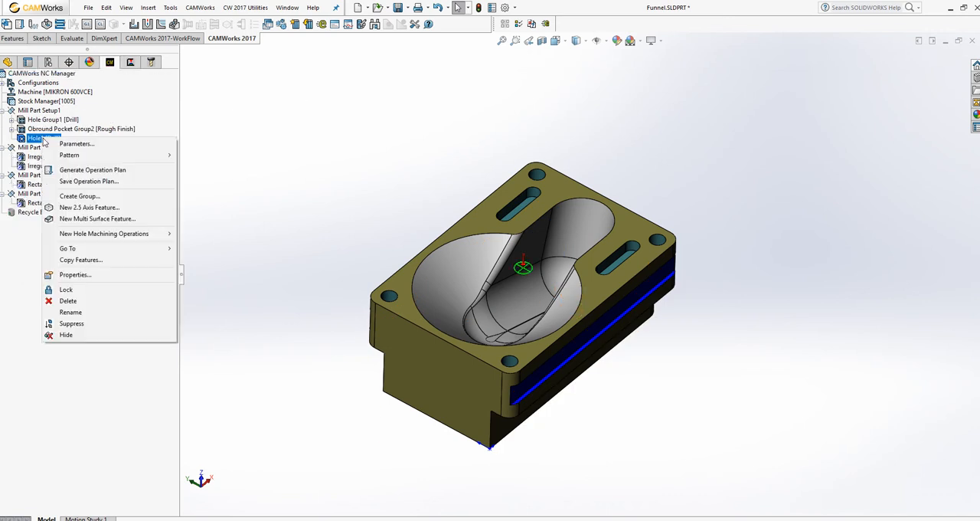
click(76, 219)
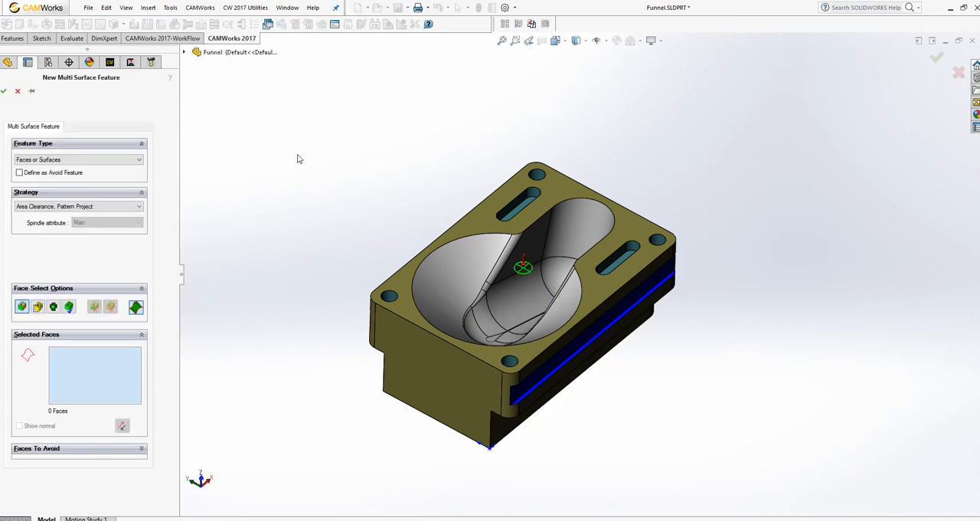
Create the feature from the grey faces by colour using the 3 Axis Cavity strategy.
click(91, 161)
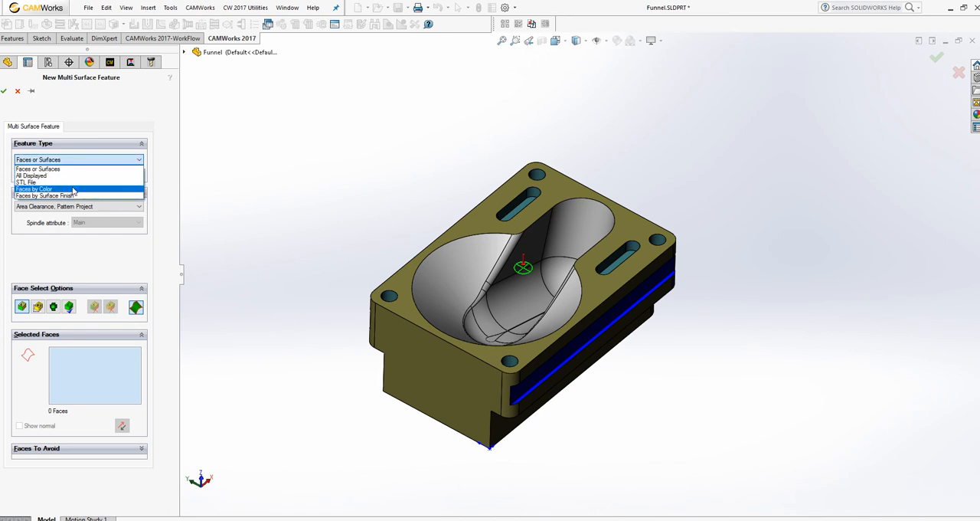
click(73, 190)
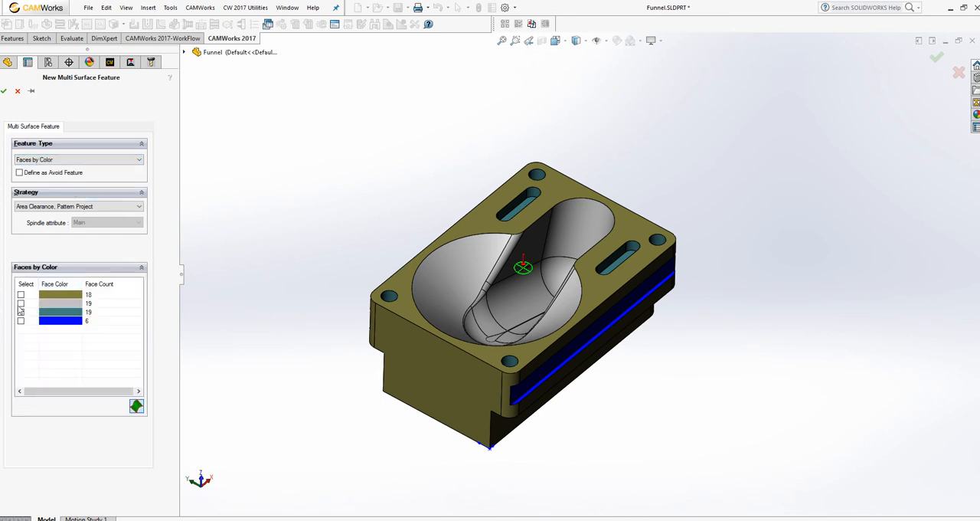
click(21, 304)
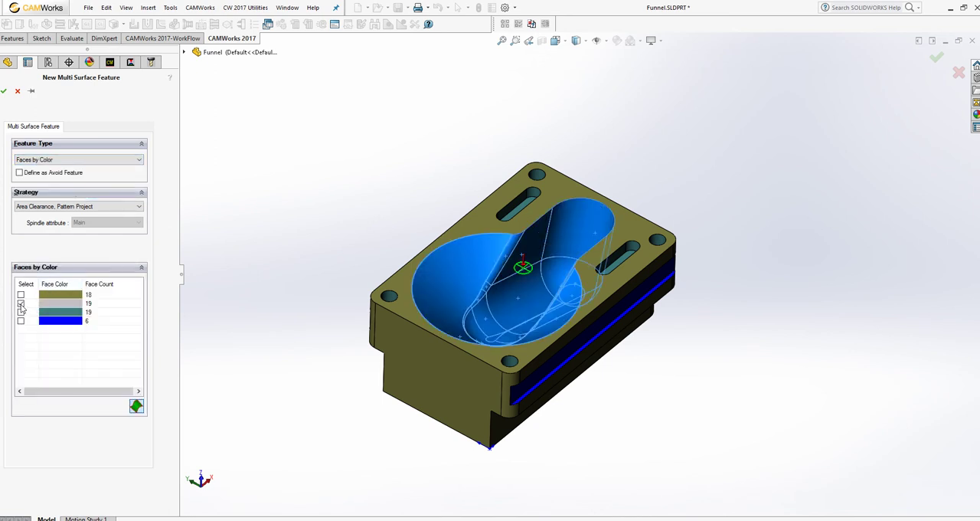
click(113, 207)
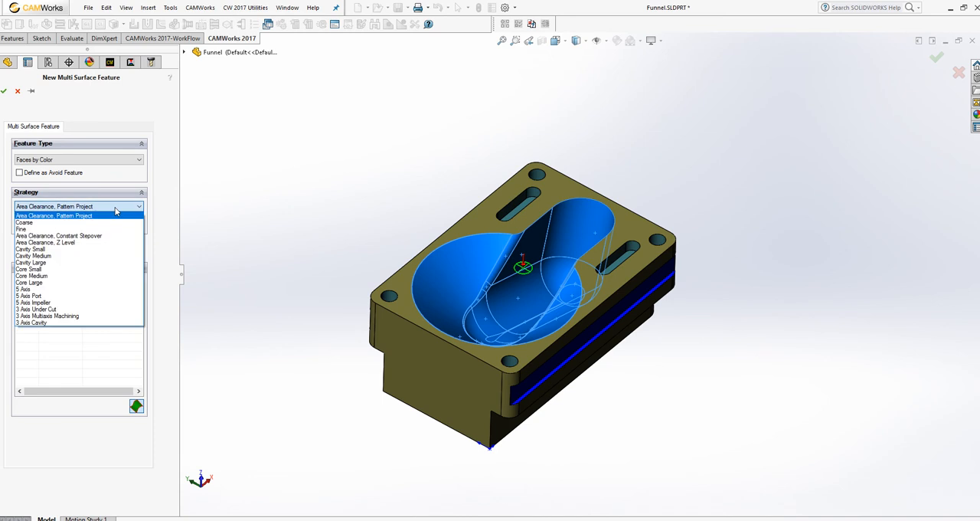
click(54, 323)
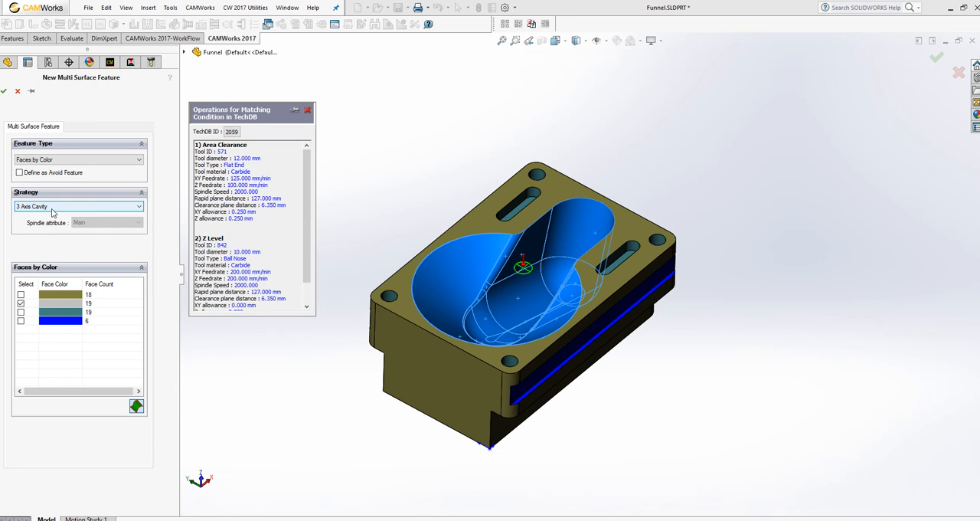
click(4, 91)
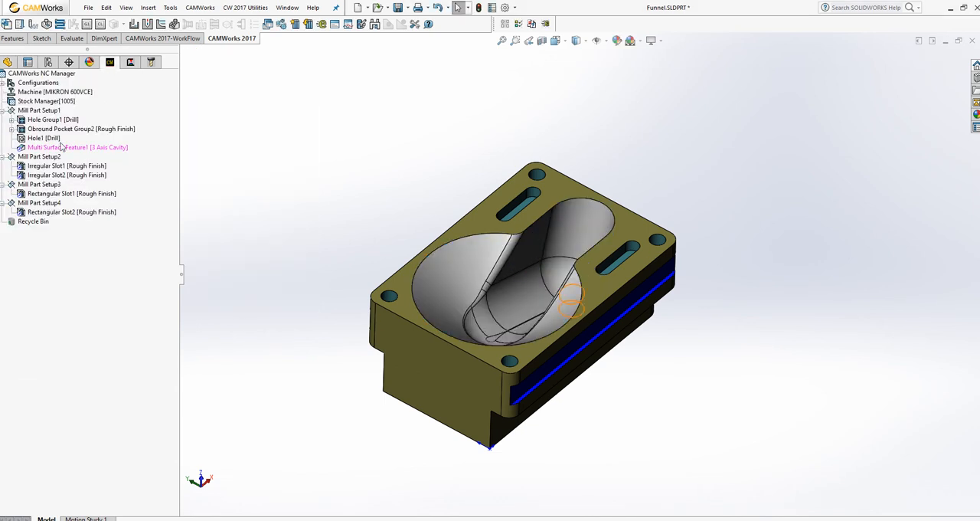
Generate the feature's operation plan and the Area Clearance1 toolpath.
right_click(66, 149)
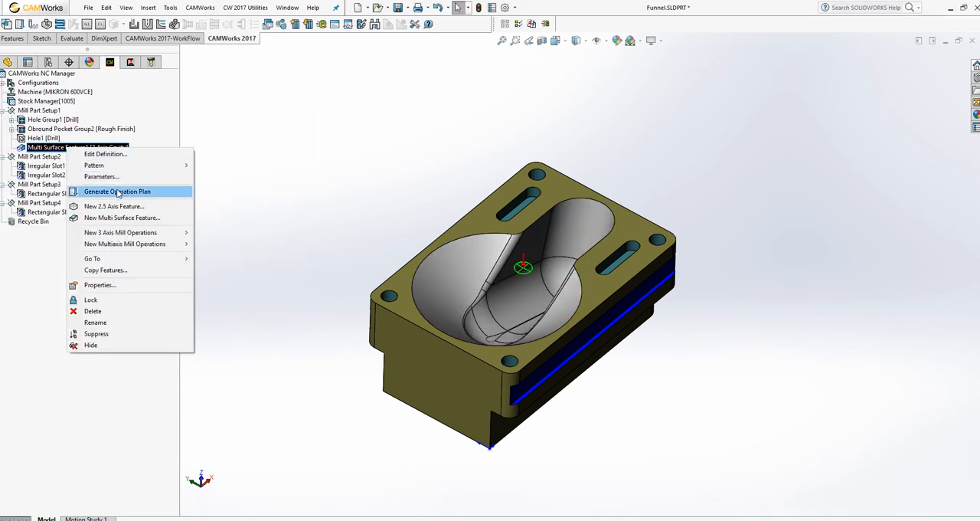
click(117, 191)
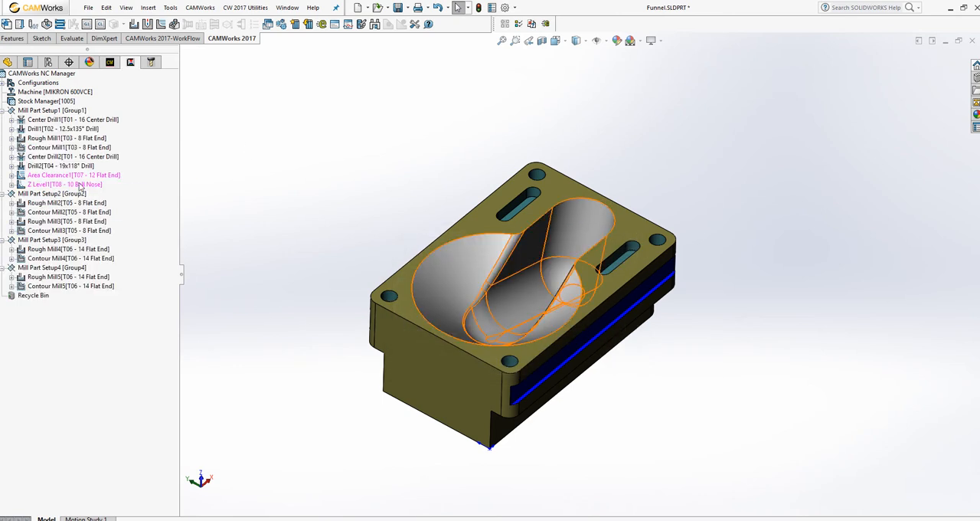
right_click(90, 178)
click(112, 196)
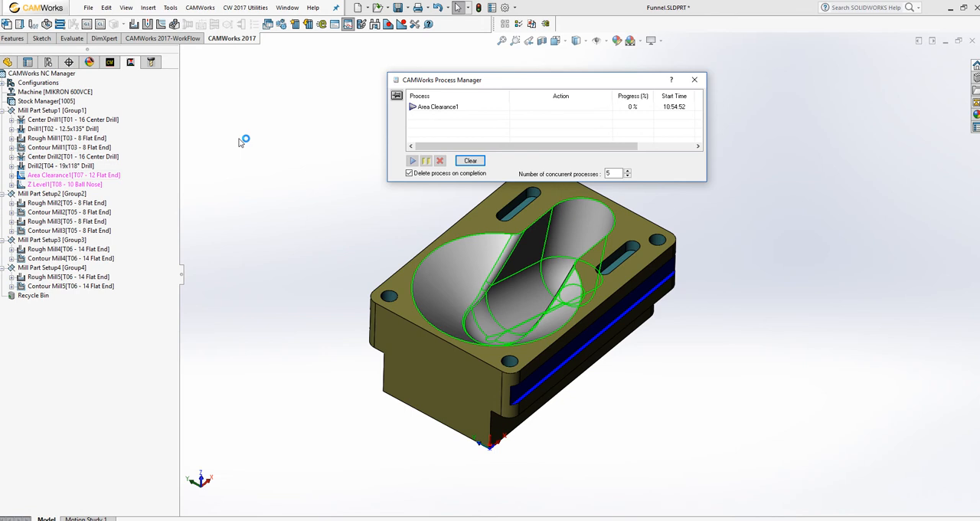
mouse_move(241, 142)
middle_down()
mouse_move(251, 209)
mouse_move(240, 127)
middle_up()
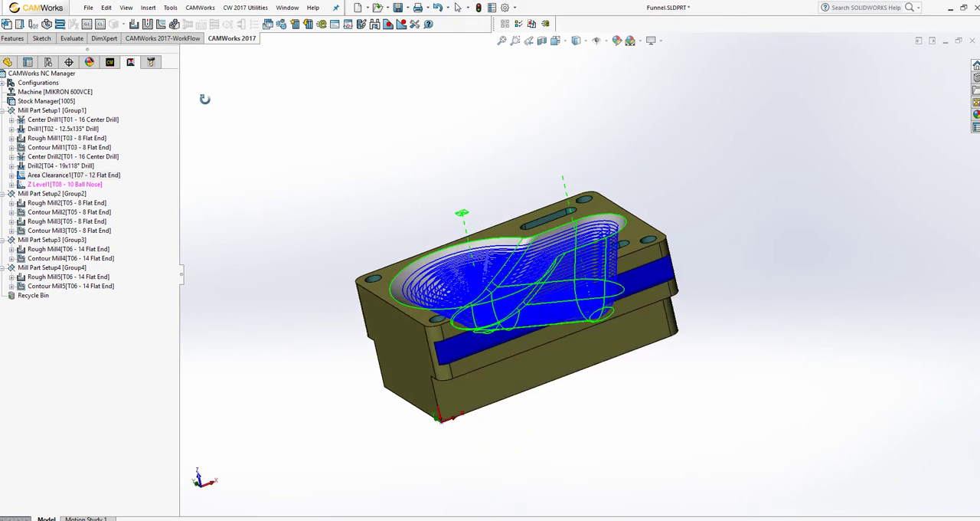
Generate the Z Level1 toolpath and inspect it over the funnel cavity.
right_click(70, 185)
click(104, 203)
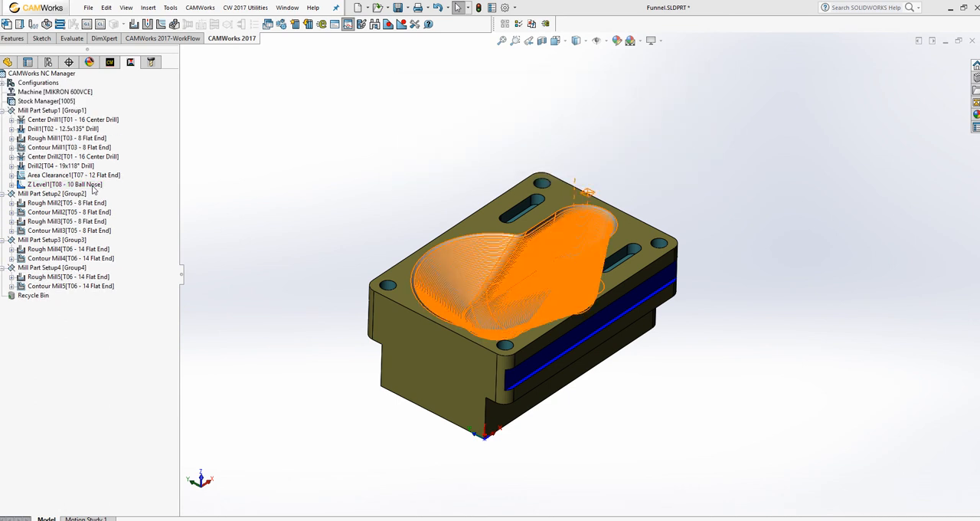
click(81, 186)
mouse_move(304, 169)
middle_down()
mouse_move(245, 133)
mouse_move(293, 207)
mouse_move(282, 243)
mouse_move(286, 198)
middle_up()
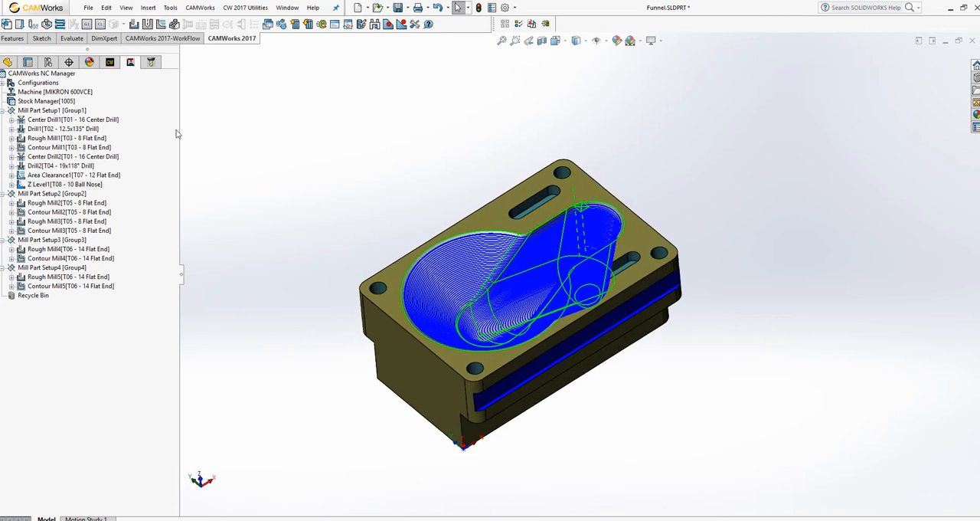
right_click(52, 112)
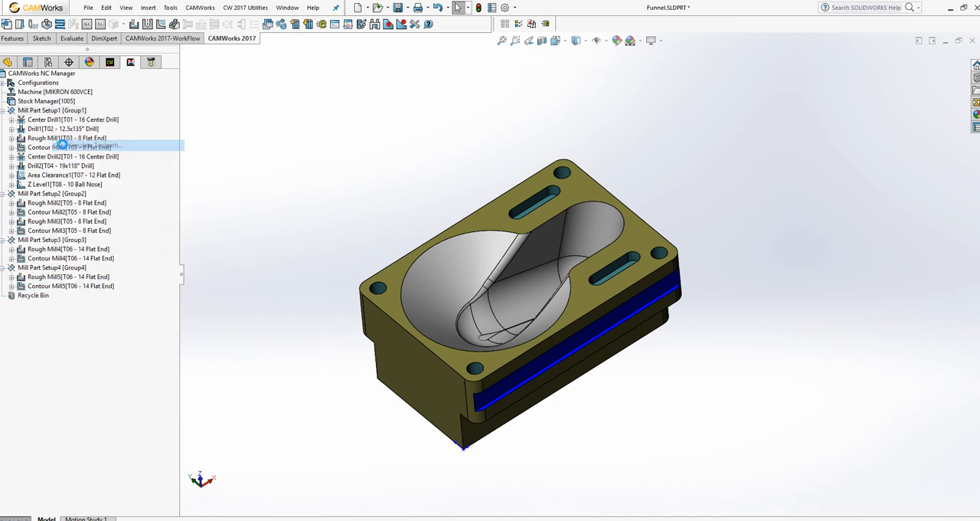
click(92, 145)
click(177, 155)
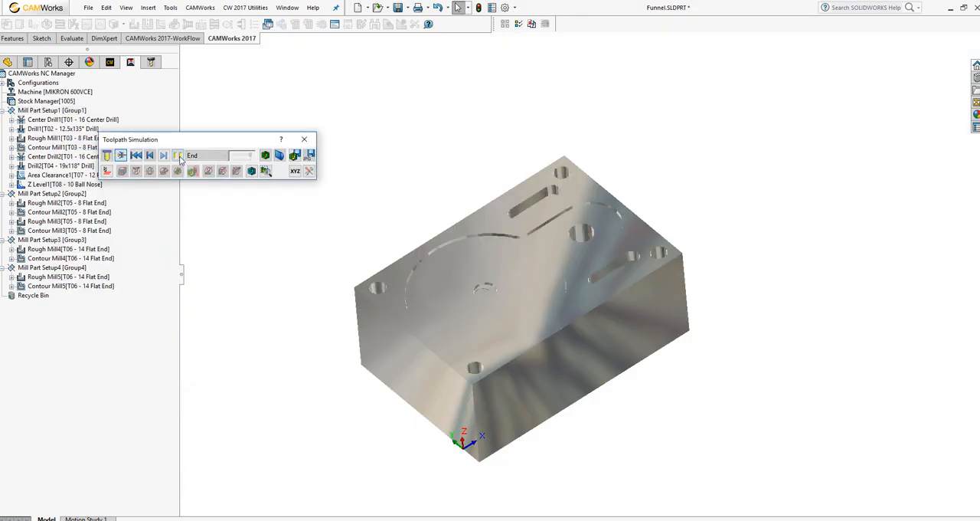
middle_drag(433, 143, 385, 174)
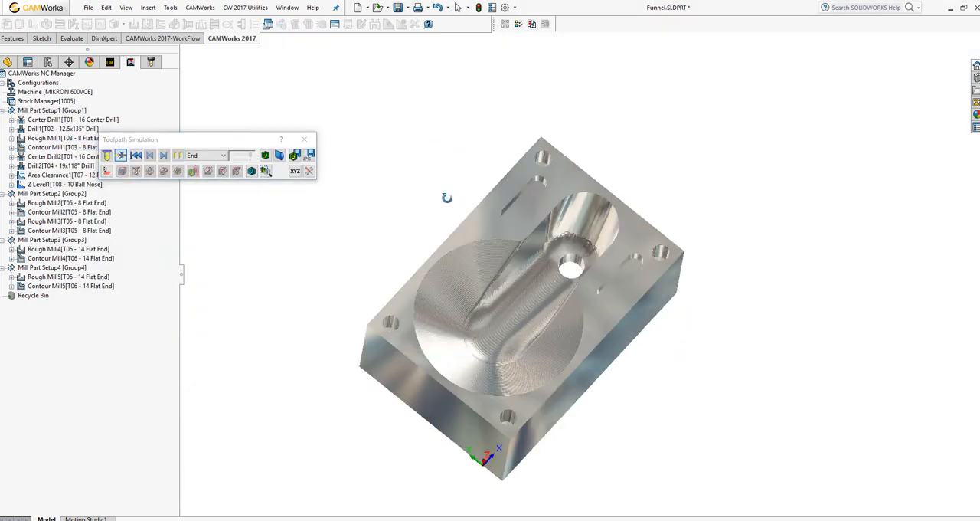
click(265, 156)
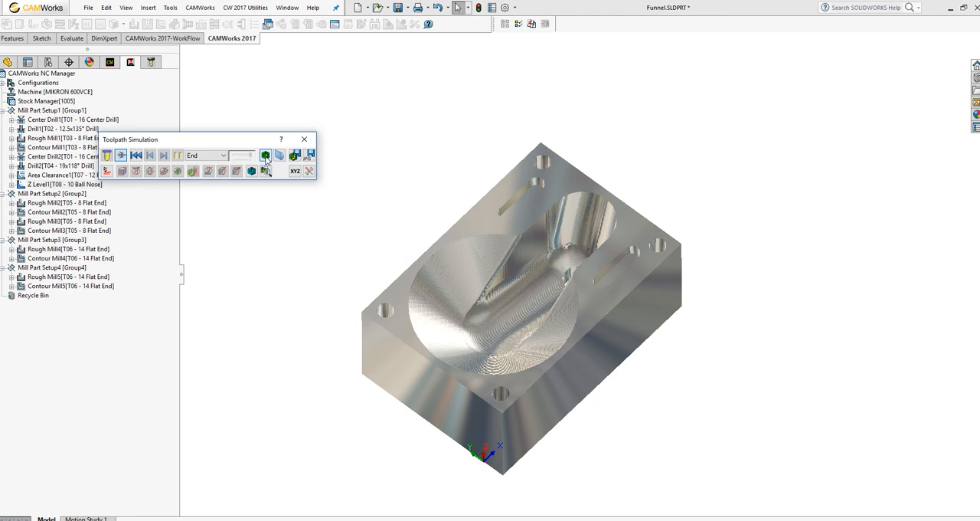
middle_drag(443, 150, 445, 113)
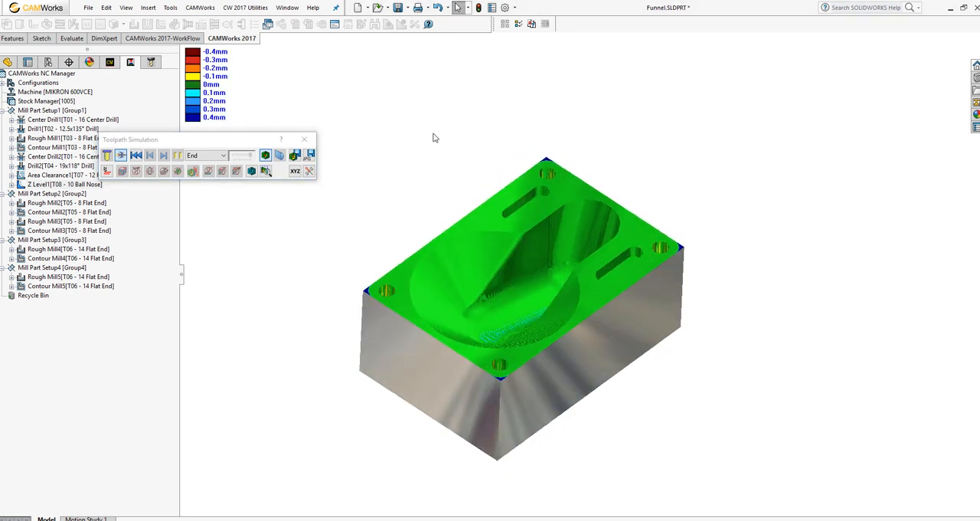
scroll(528, 245, down, 3)
scroll(530, 242, up, 2)
scroll(530, 242, up, 2)
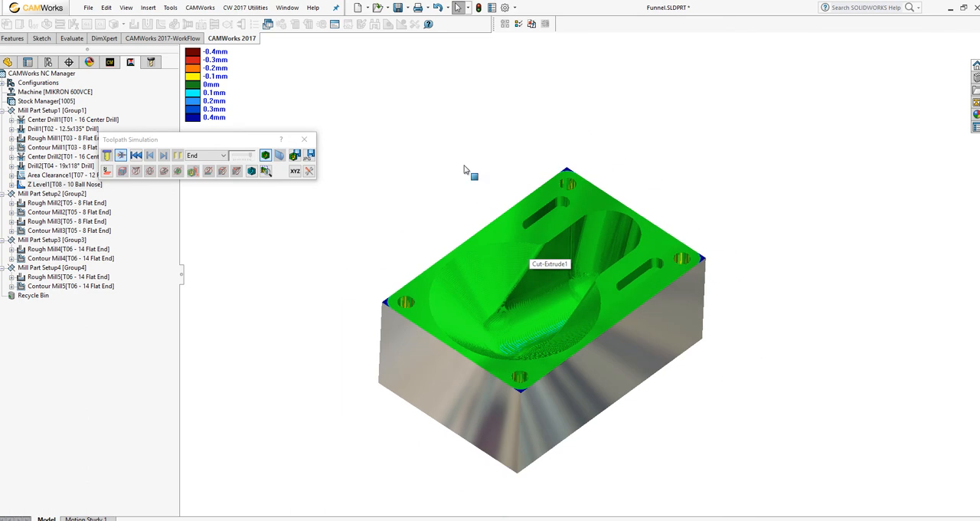
click(304, 140)
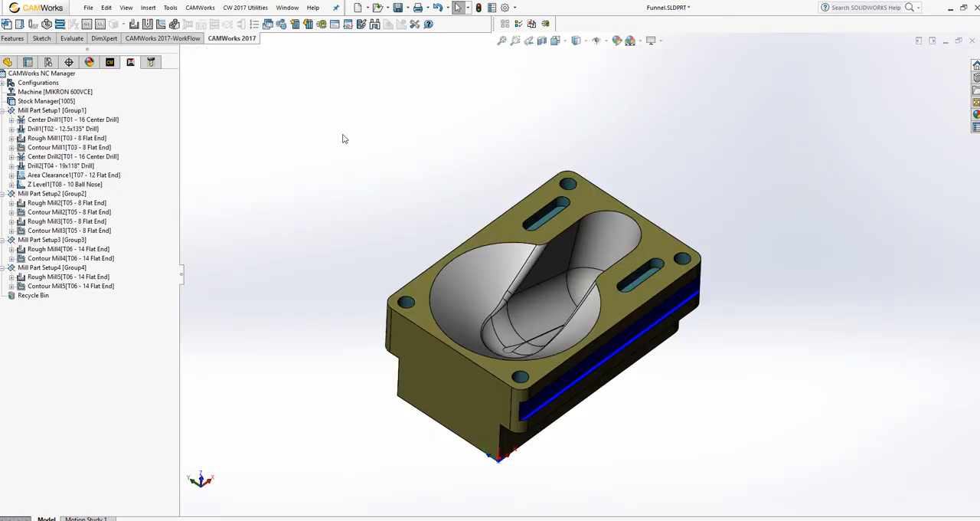
Post process Mill Part Setup1 to Funnel.H and run the post processor for Heidenhain NC code.
right_click(64, 112)
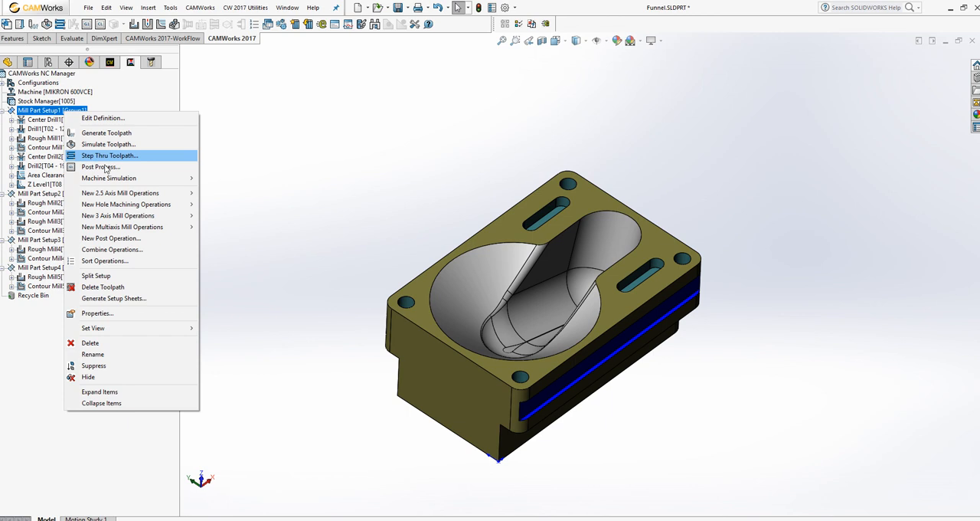
click(101, 166)
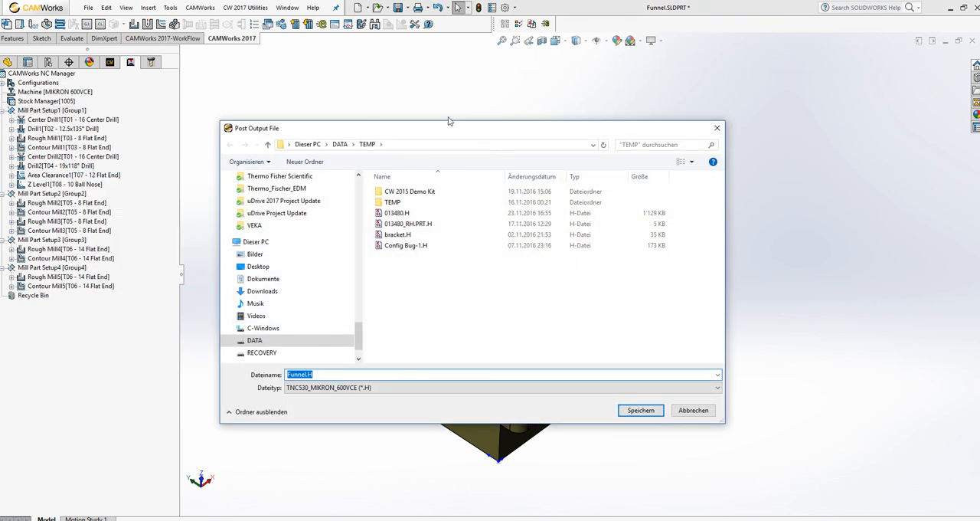
drag(449, 126, 367, 103)
click(551, 389)
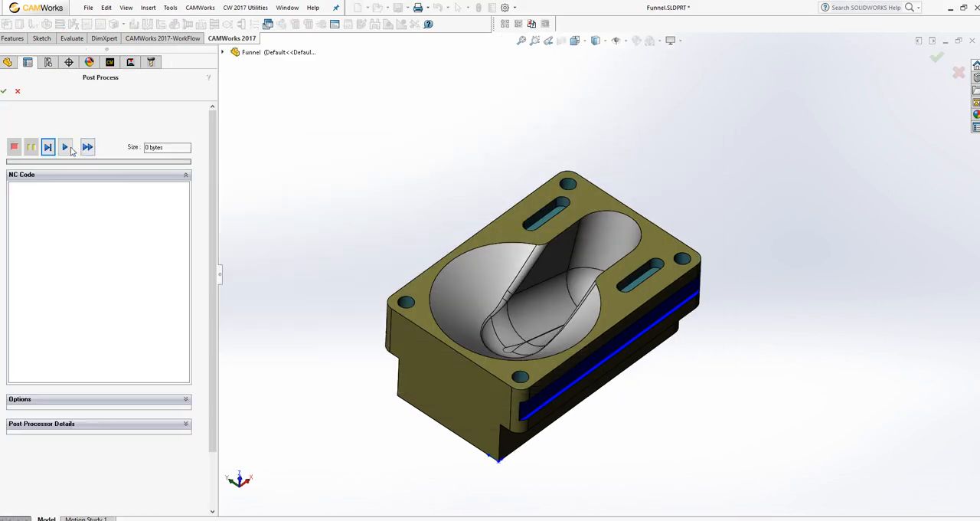
click(64, 147)
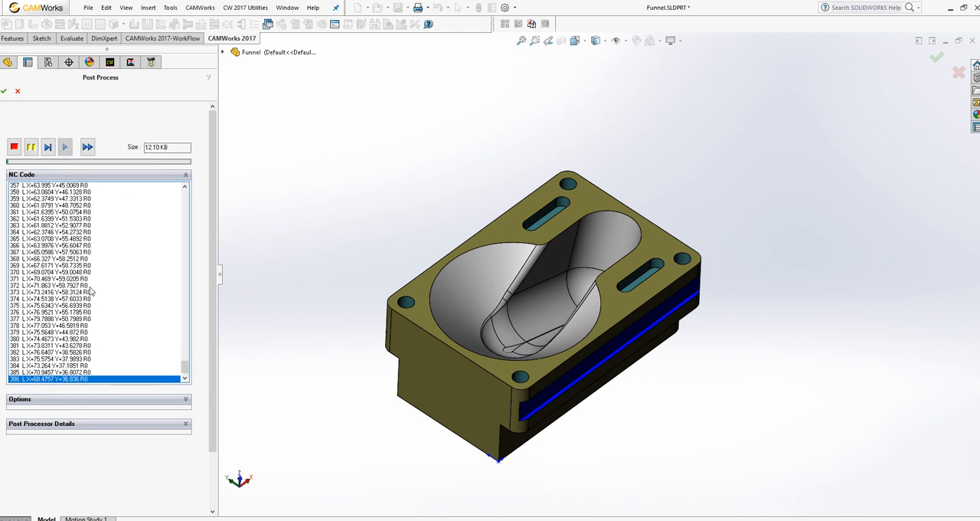